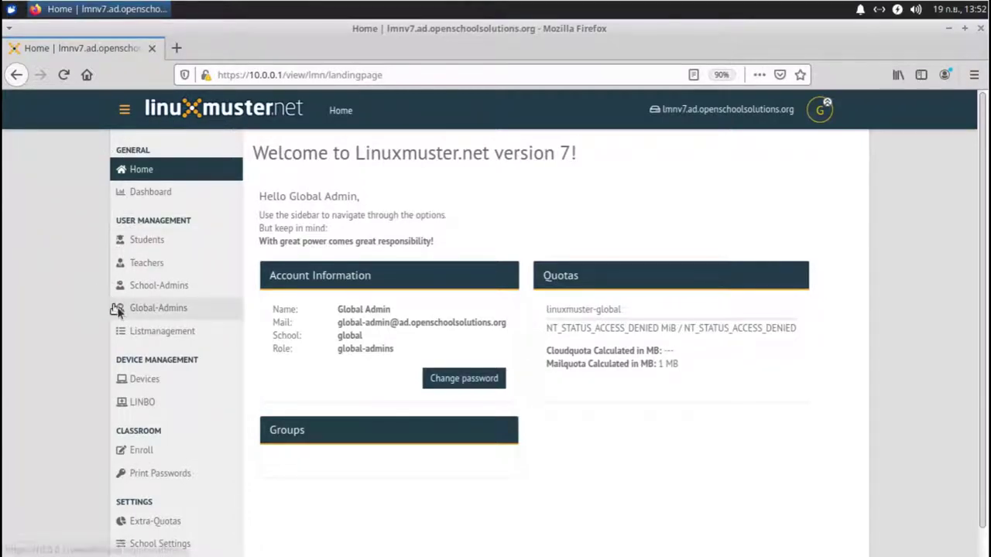
Step: Scroll down the sidebar toward the Settings entries
scroll(169, 324, "down", 2)
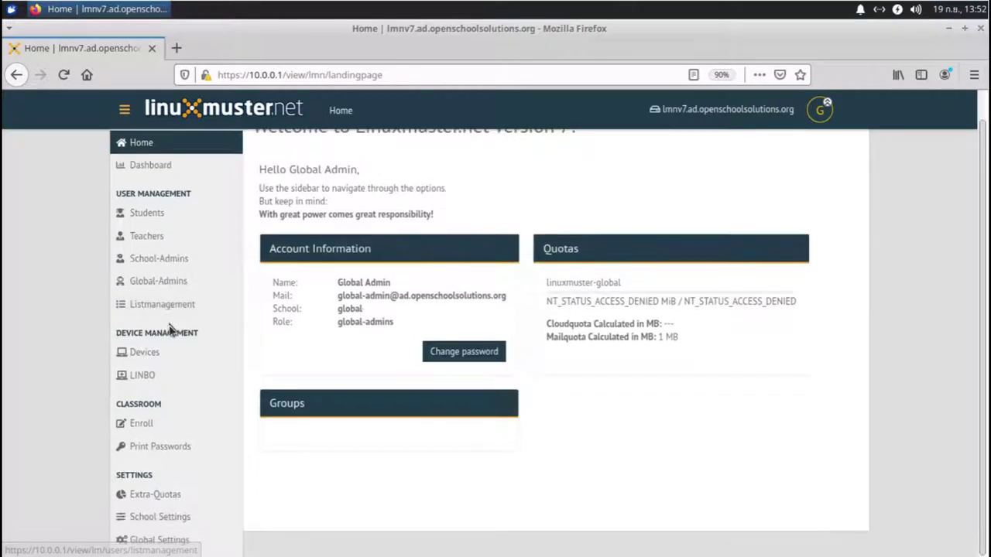
Step: Open Global Settings and review language en, max session time 3600 and the SSL certificate paths
left_click(171, 542)
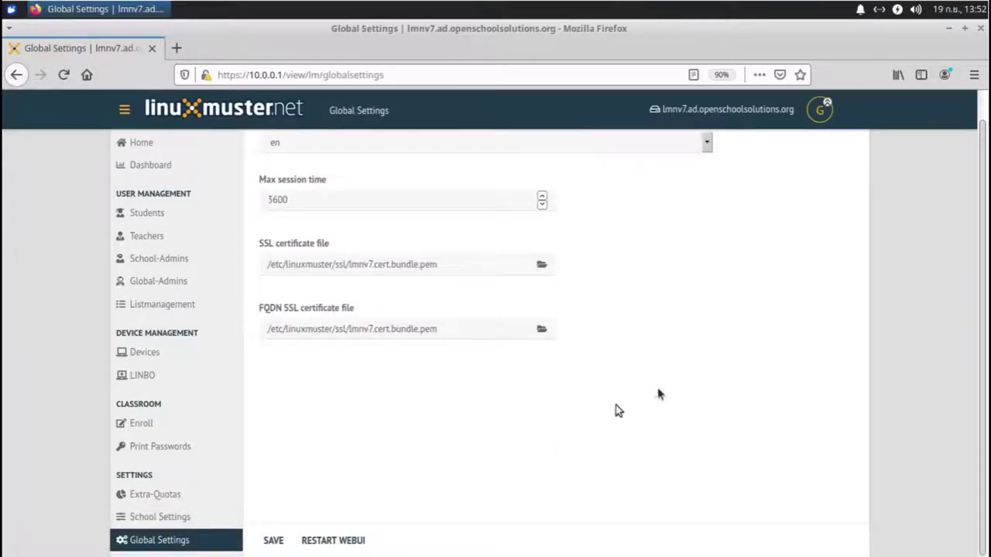
scroll(681, 377, "up", 1)
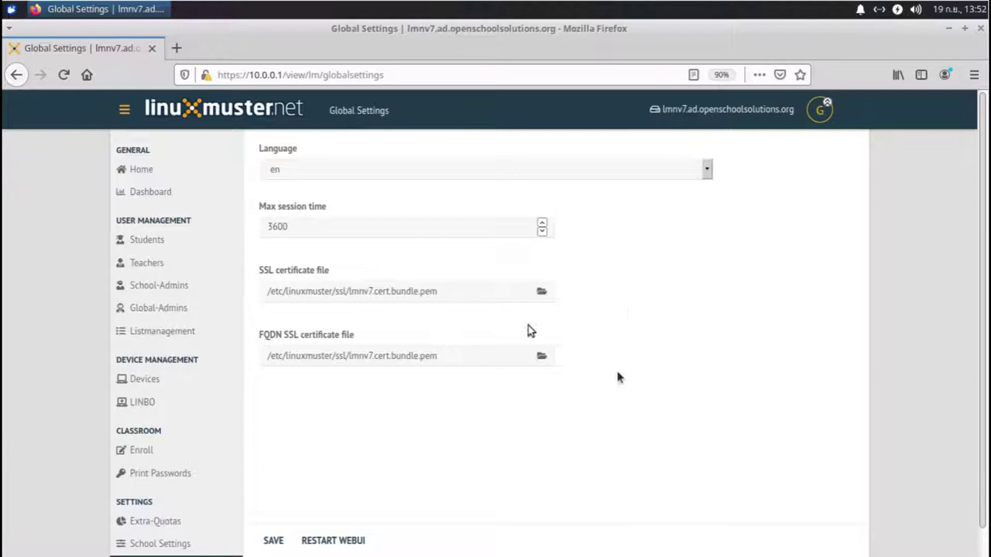
scroll(663, 407, "down", 1)
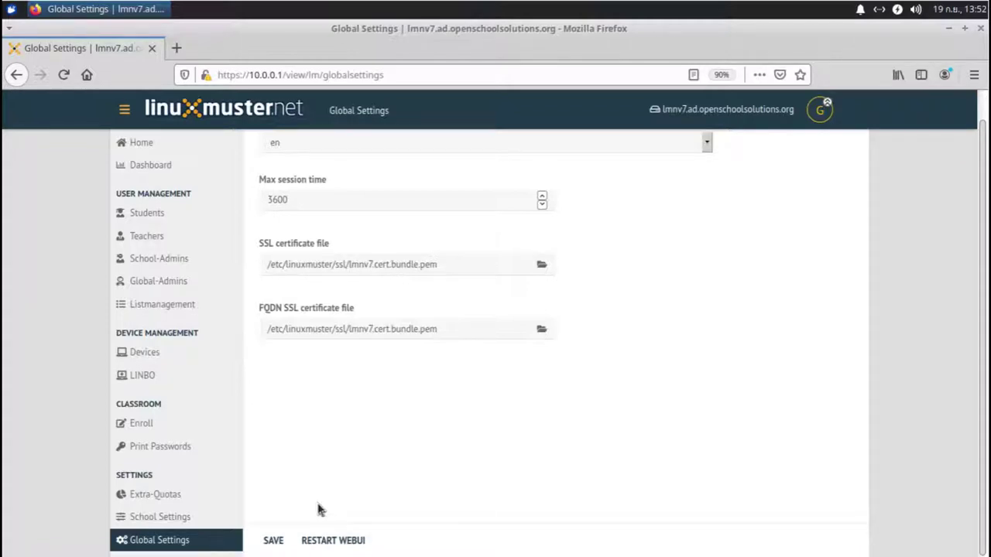
Step: Open School Settings, showing school name My Schoool with empty e-mail domain and printserver fields
left_click(165, 526)
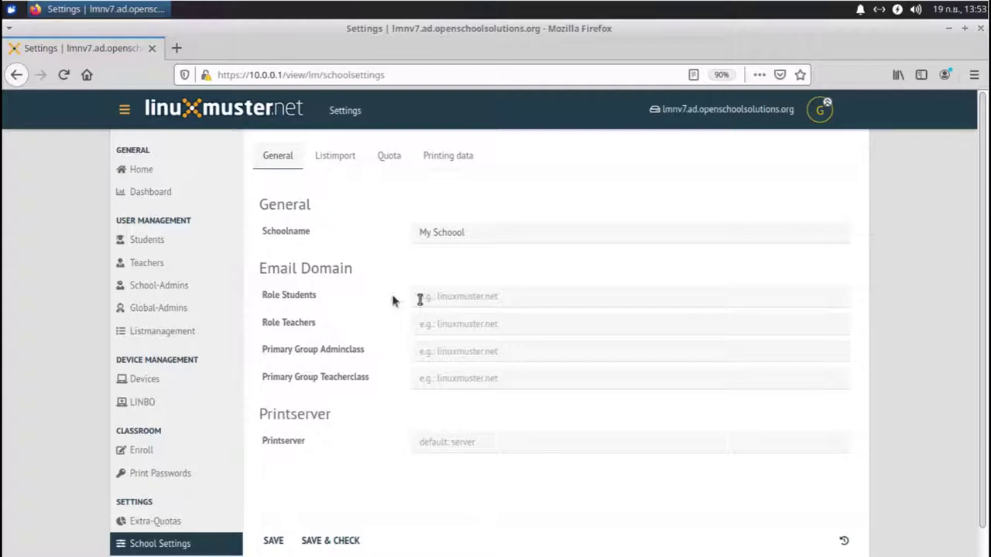
Step: Enter students.openschoolsolutions.org, openschoolsolutions.org and printserver print.openschoolsolutions.org in the General tab
left_click(432, 299)
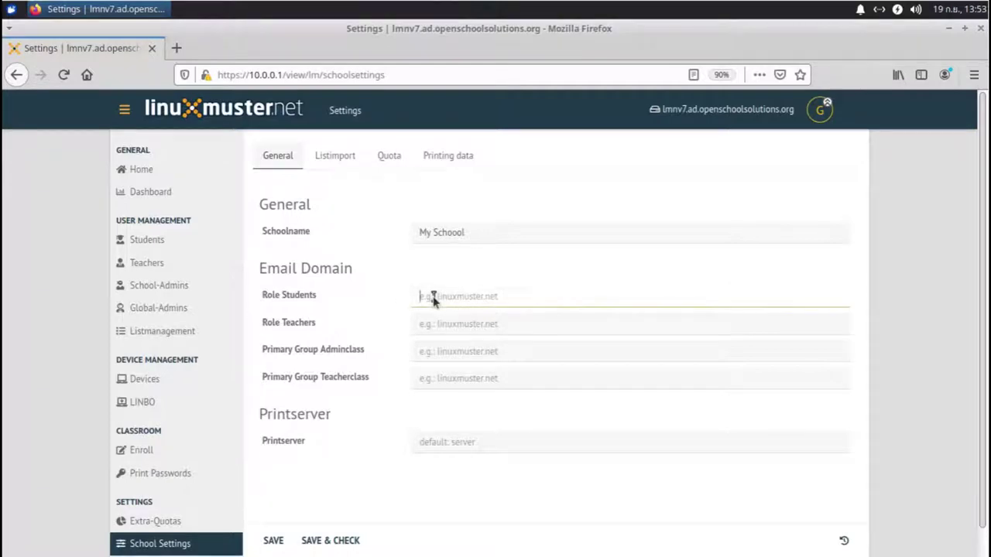
type("students.openschoo")
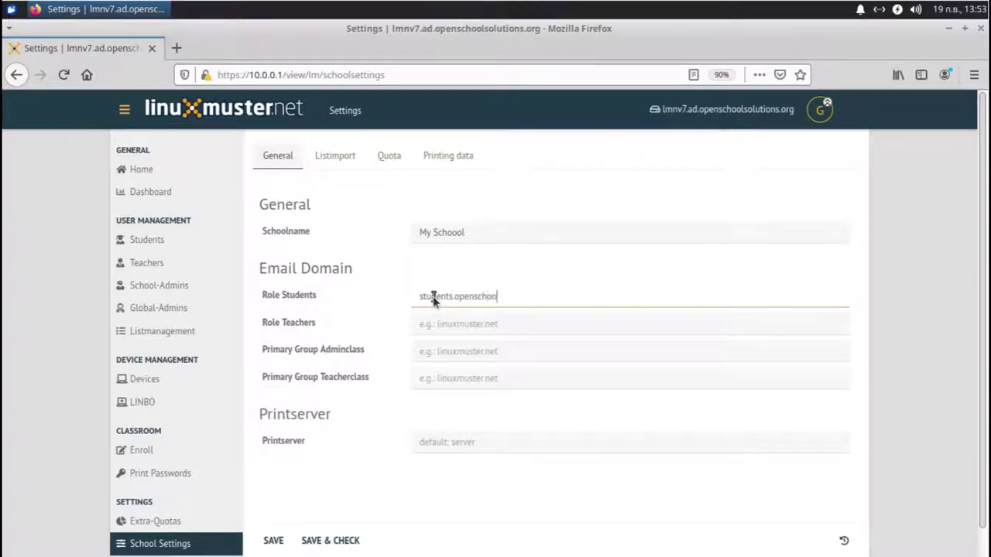
type("lsolutions.org")
left_click(432, 323)
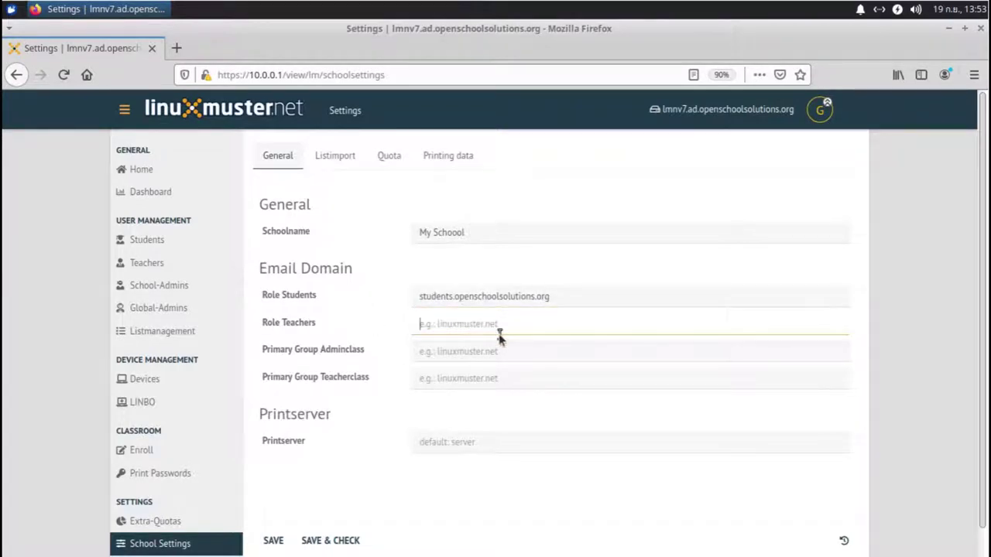
type("openschoolsolutions.org")
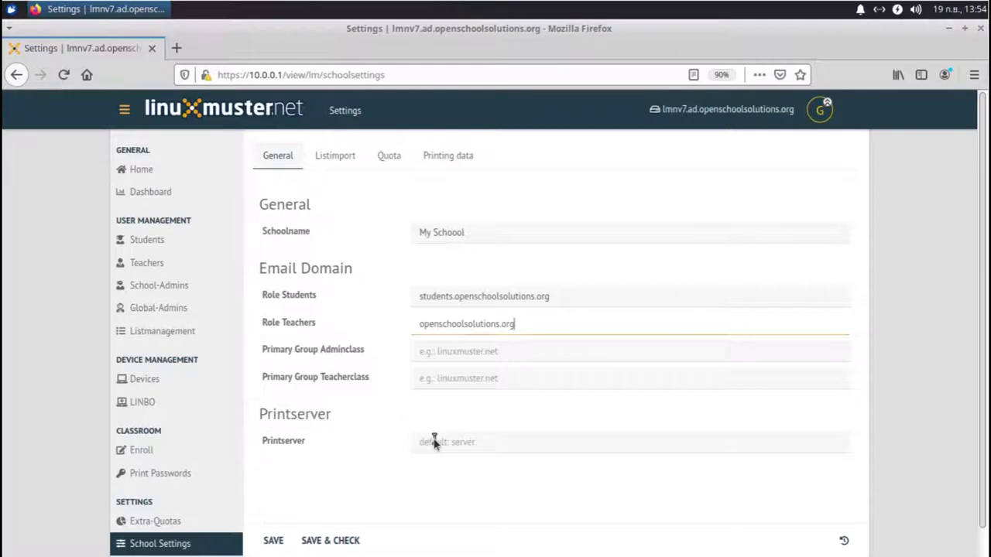
left_click(435, 440)
type("pr")
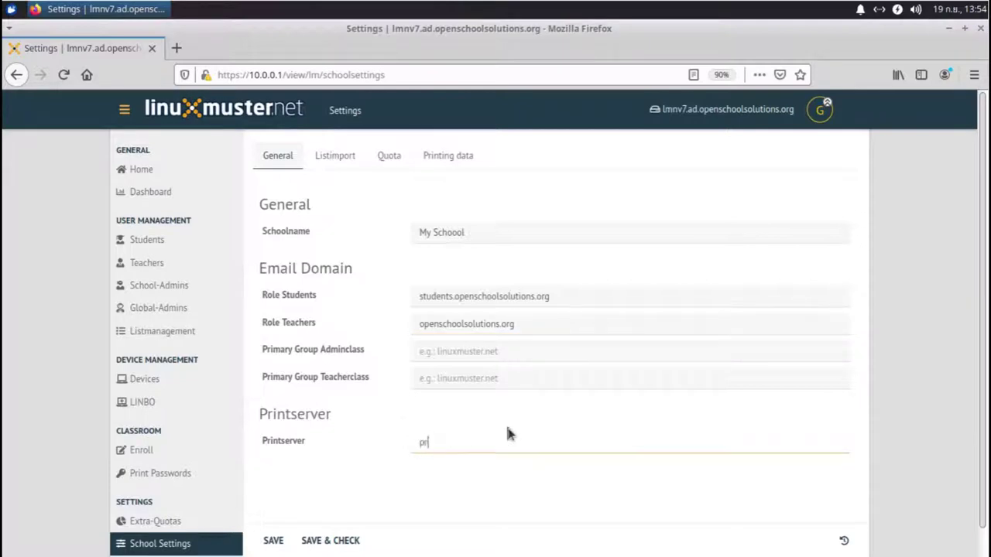
type("int.openschoolsolutions.org")
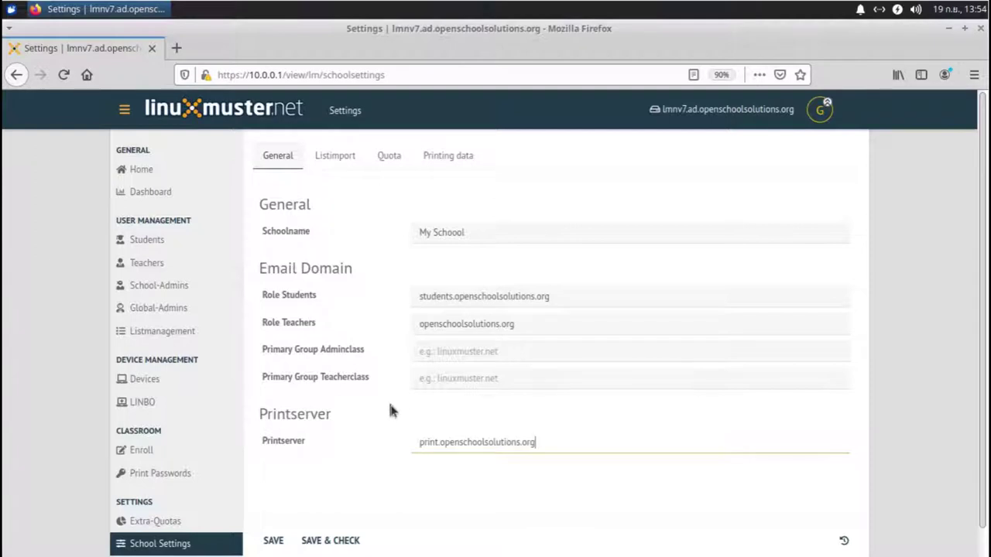
scroll(391, 410, "down", 1)
scroll(390, 410, "up", 1)
Step: Save and check the school settings, then dismiss the result showing 0 users to change
left_click(322, 544)
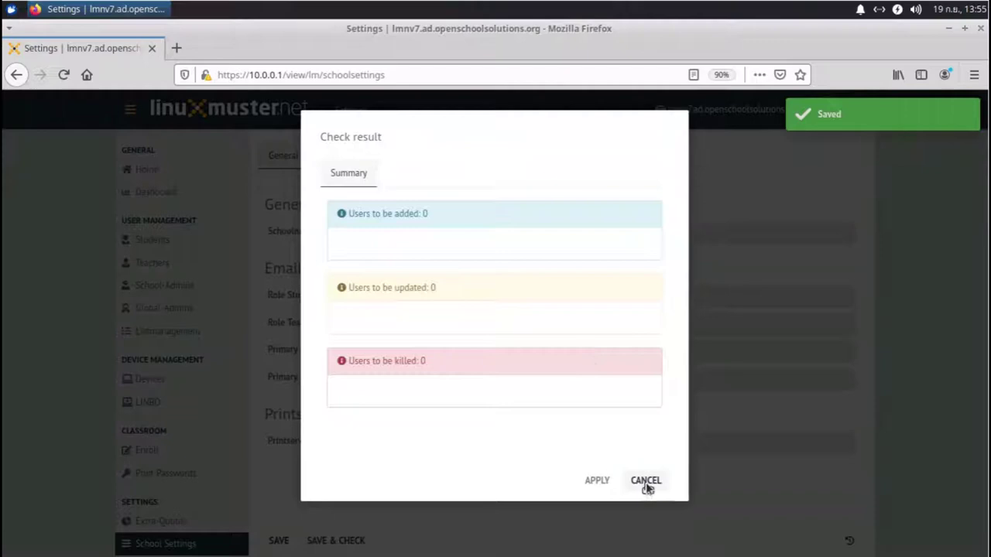
left_click(643, 482)
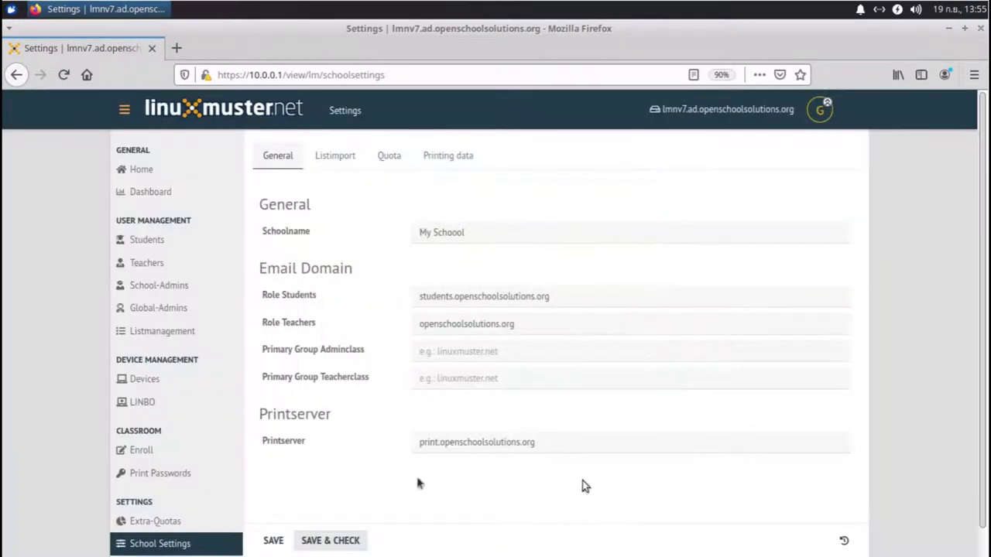
Step: Review the Listimport username, password and encoding rules and save them unchanged
left_click(330, 161)
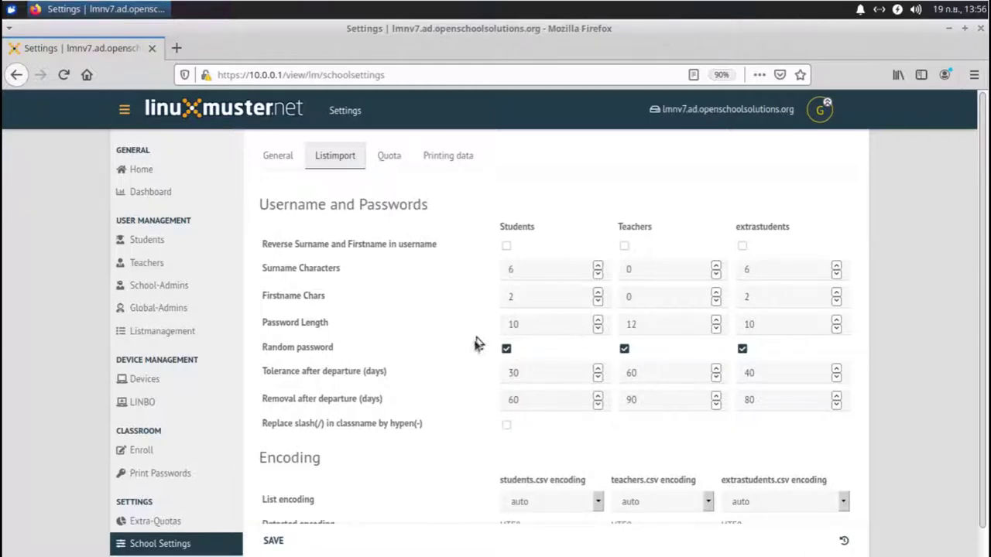
scroll(472, 344, "down", 1)
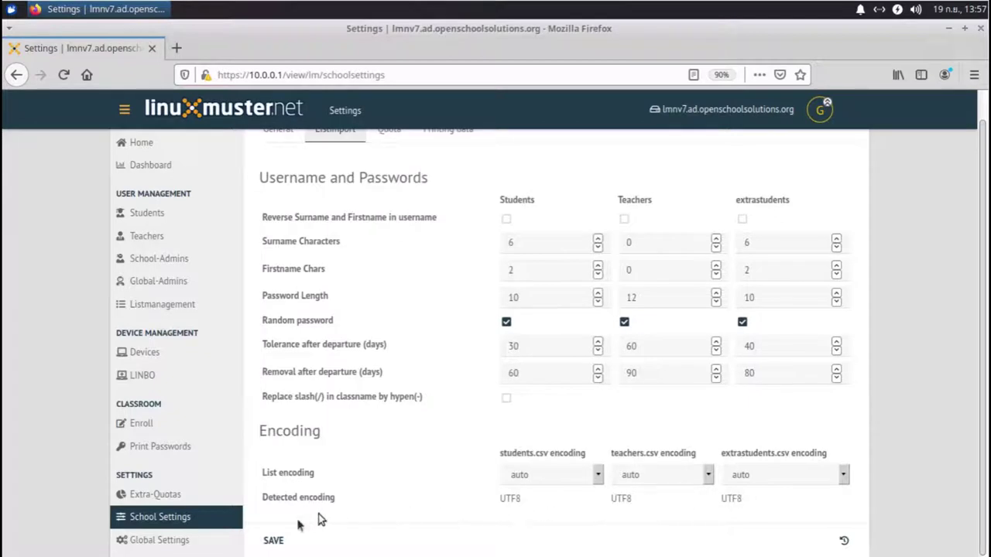
left_click(275, 541)
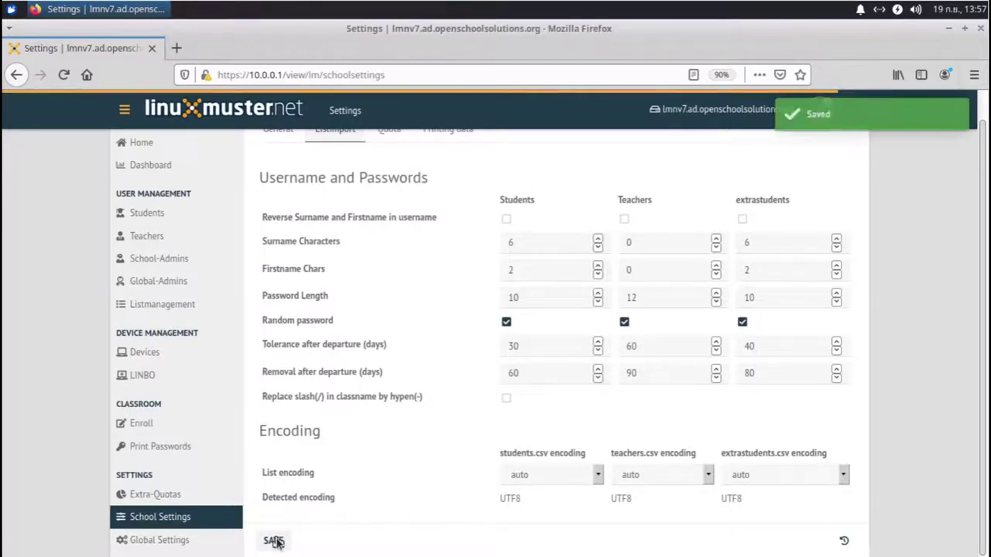
scroll(369, 280, "up", 1)
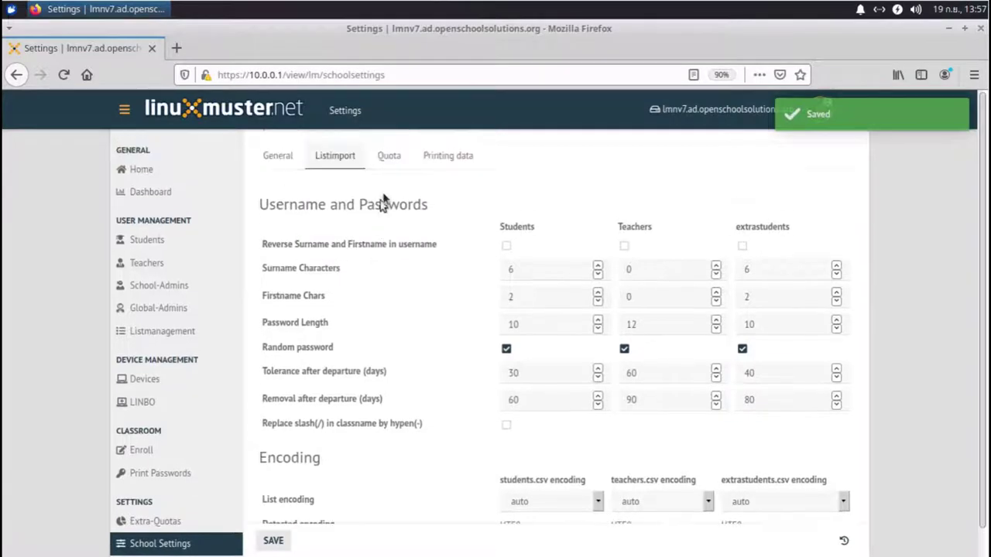
Step: Check the default quotas of 1506/2506/3506 MiB and cloudquota 100 percent
left_click(391, 159)
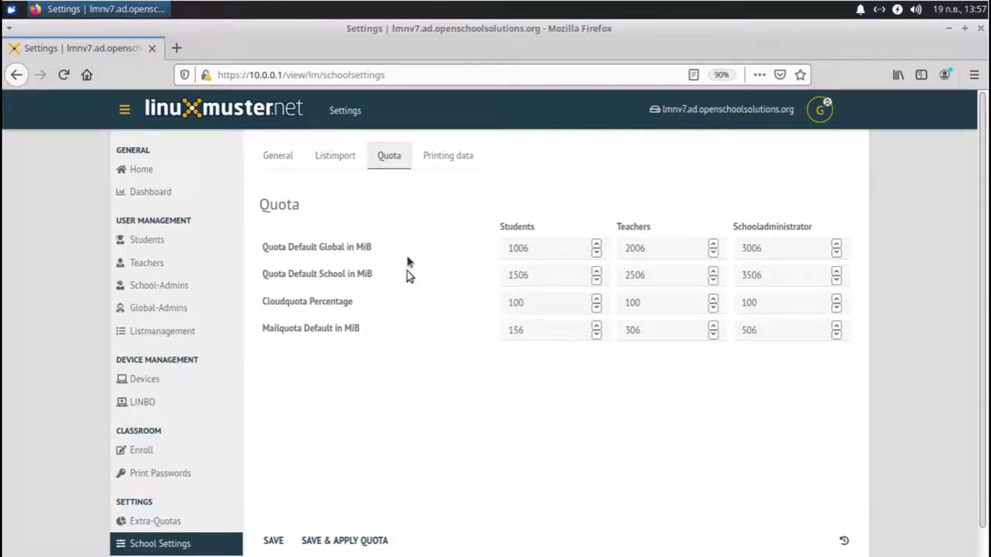
Step: Enter the admin e-mail address in the Printing data form and save it
left_click(441, 159)
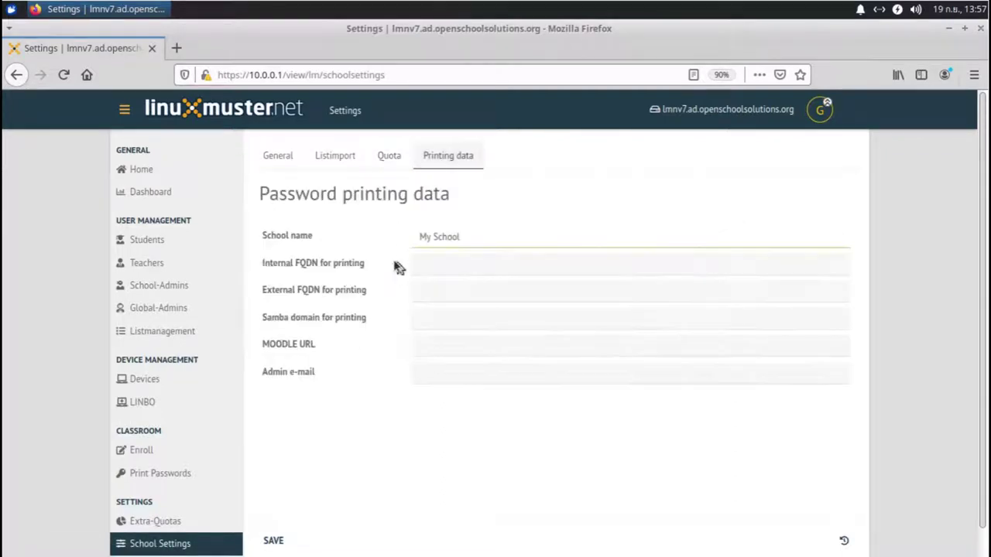
left_click(356, 226)
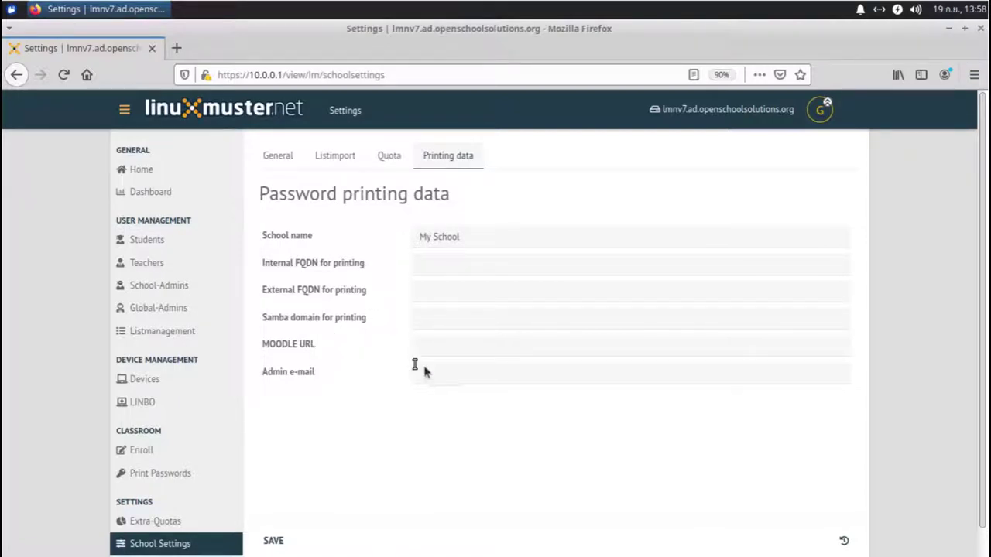
left_click(449, 377)
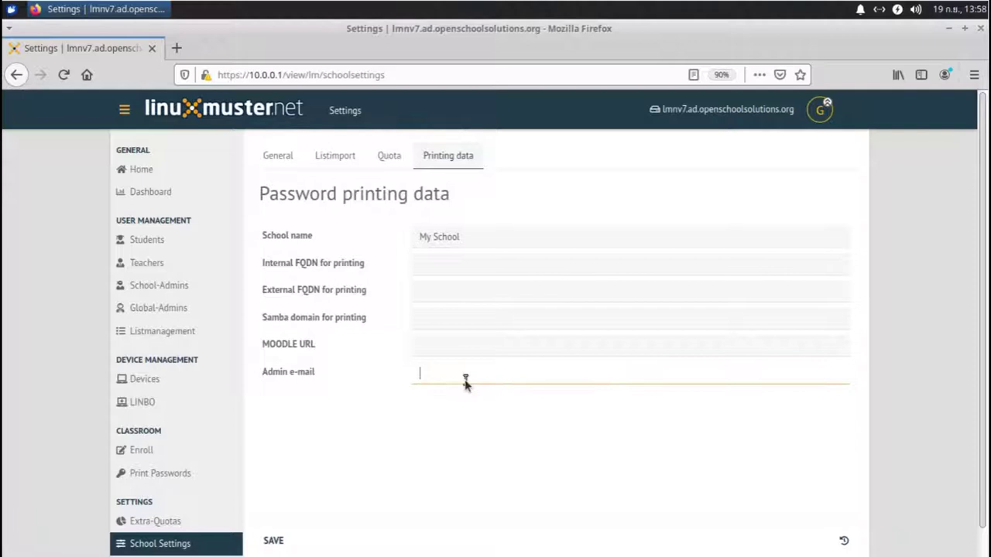
left_click(272, 540)
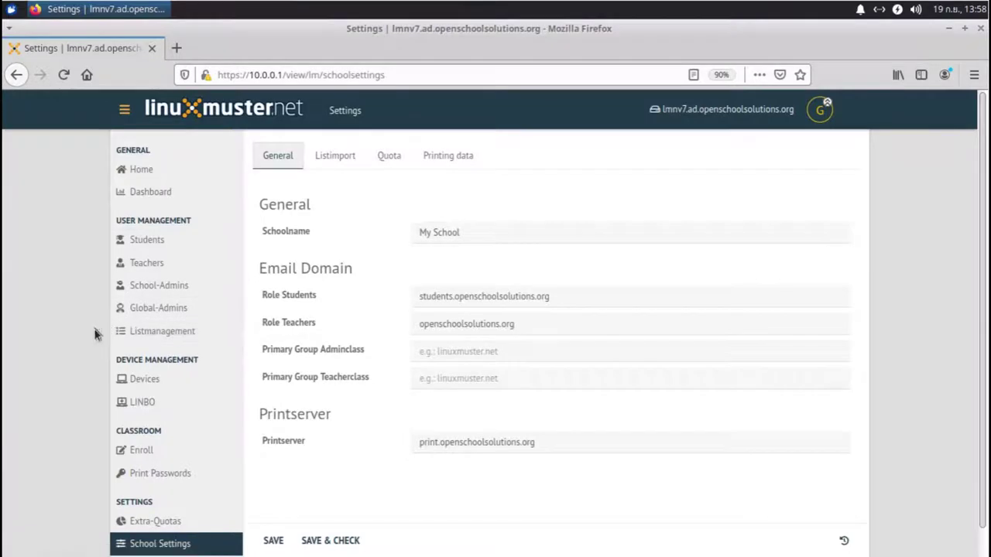
Step: Open Listmanagement and add a student row with class K3
left_click(139, 338)
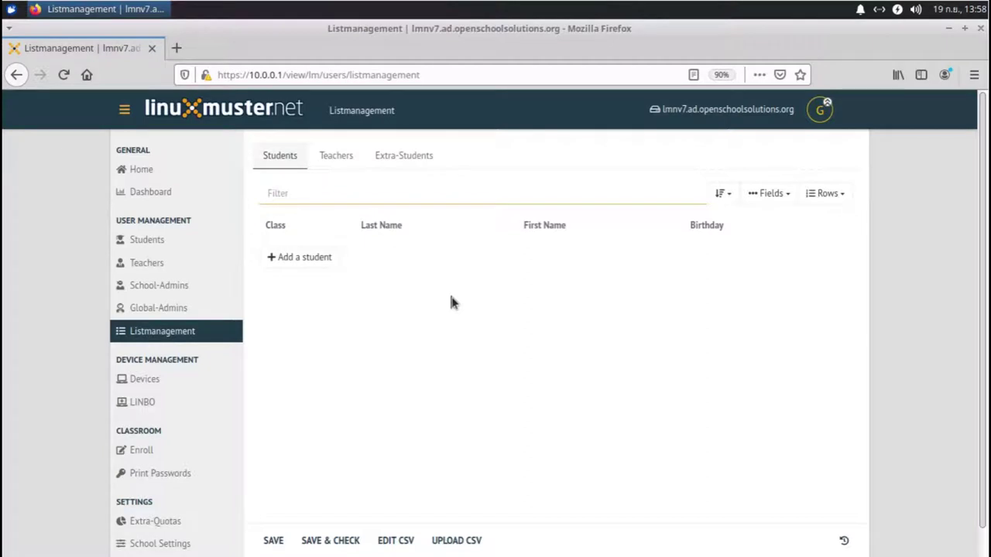
left_click(308, 263)
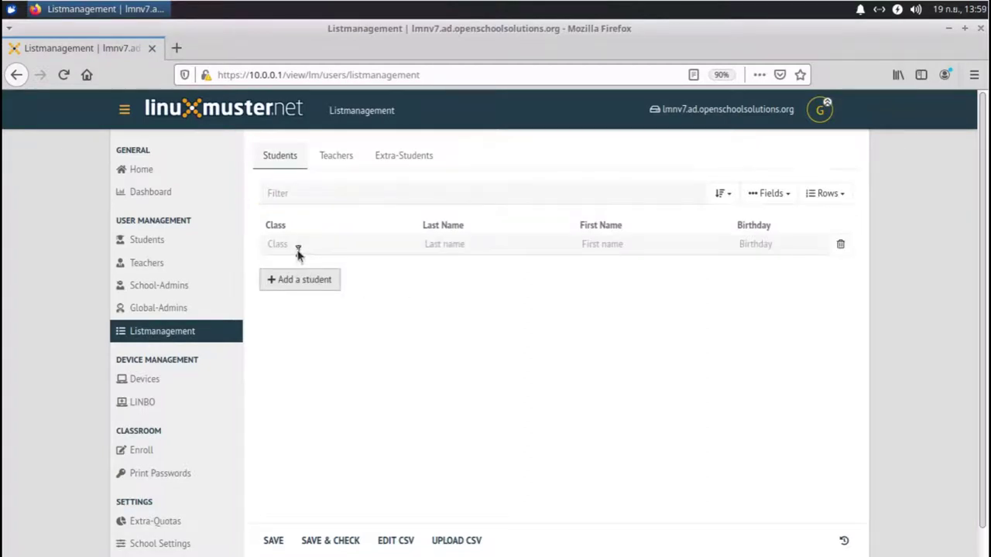
left_click(298, 248)
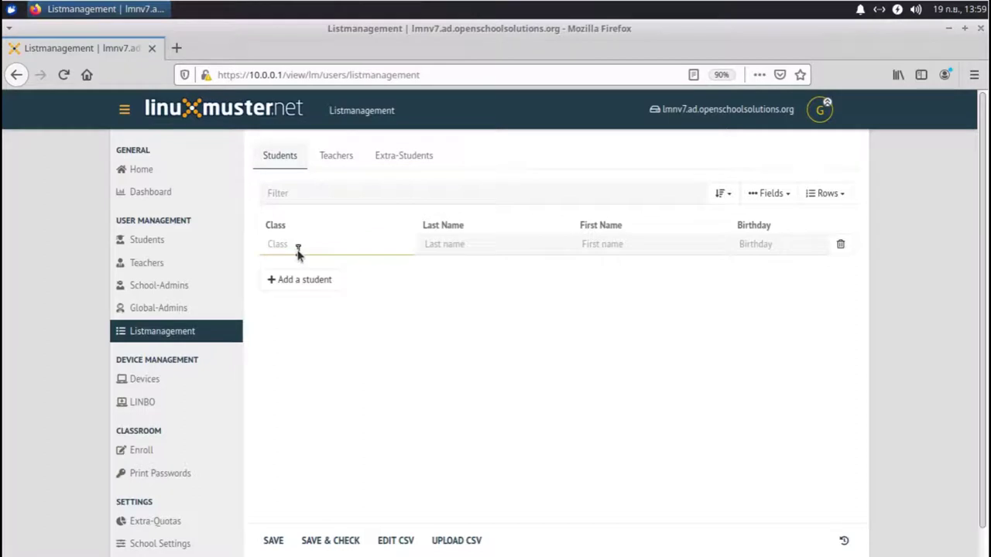
type("K3")
left_click(445, 246)
type("SMit")
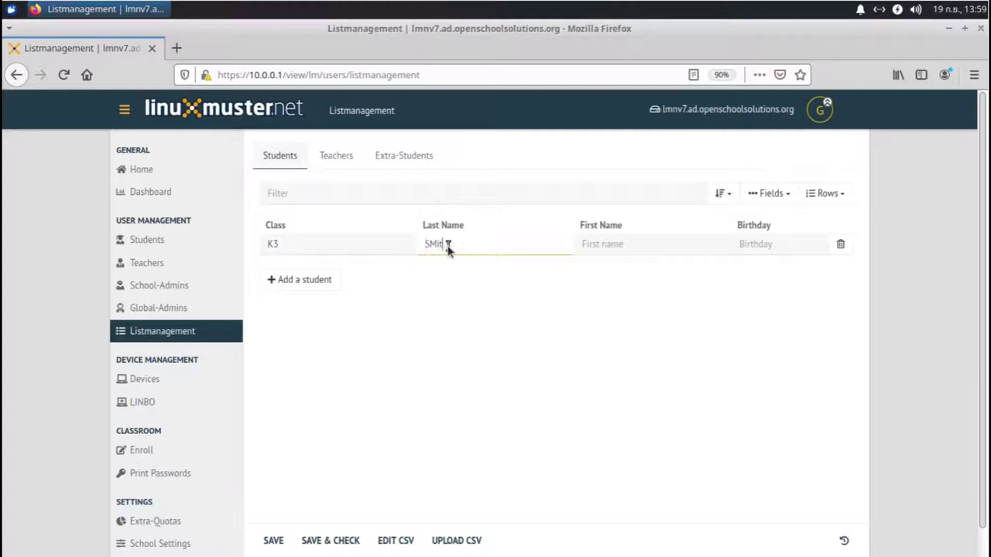
type("h")
key("Tab")
double_click(447, 245)
key("Tab")
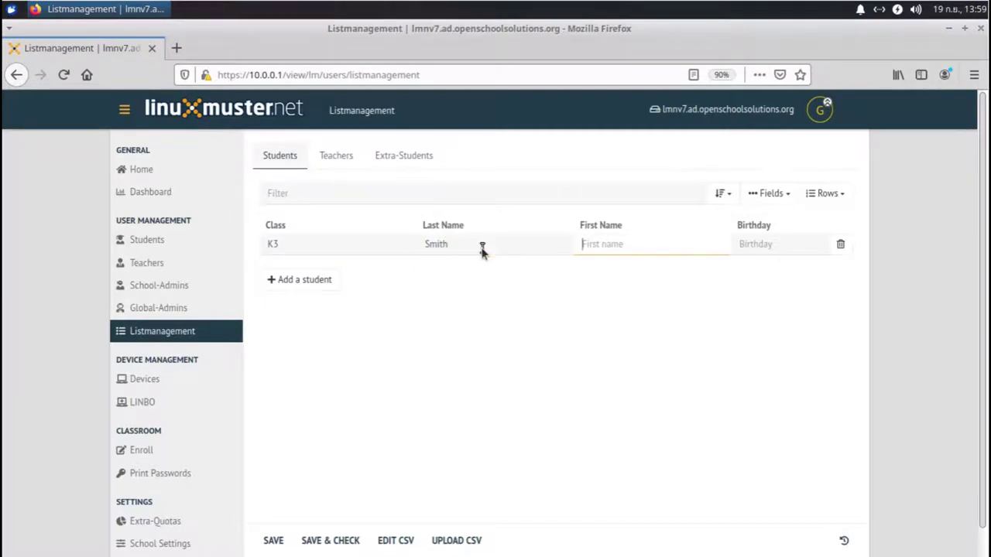
key("Tab")
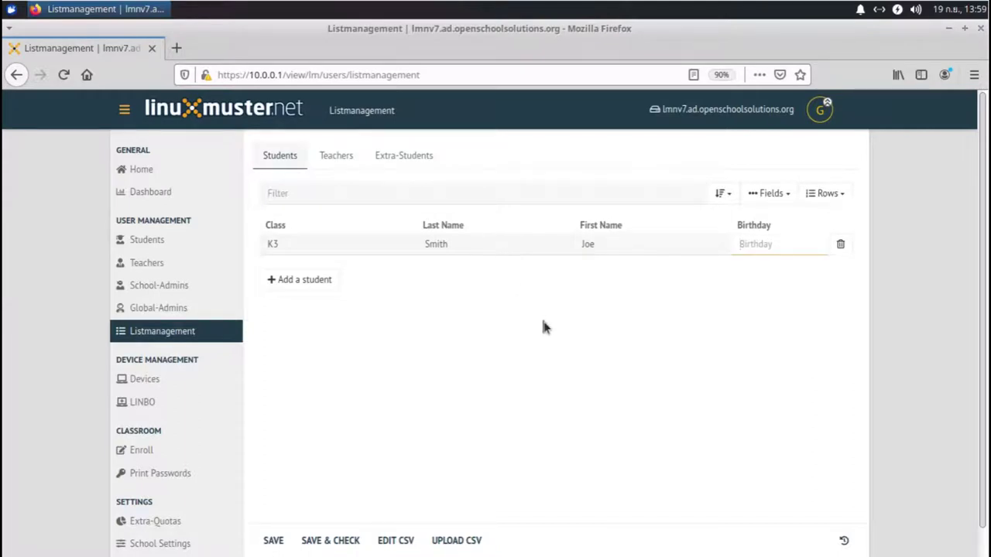
left_click(321, 281)
left_click(322, 273)
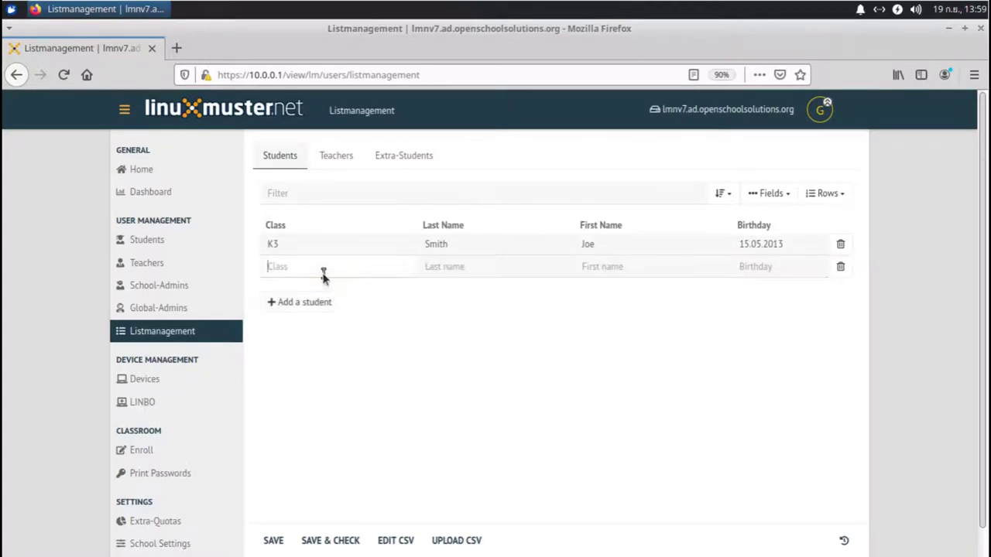
Step: Enter class K6, the student's last and first name, birthday 13.03.2009, and save the list
type("K6")
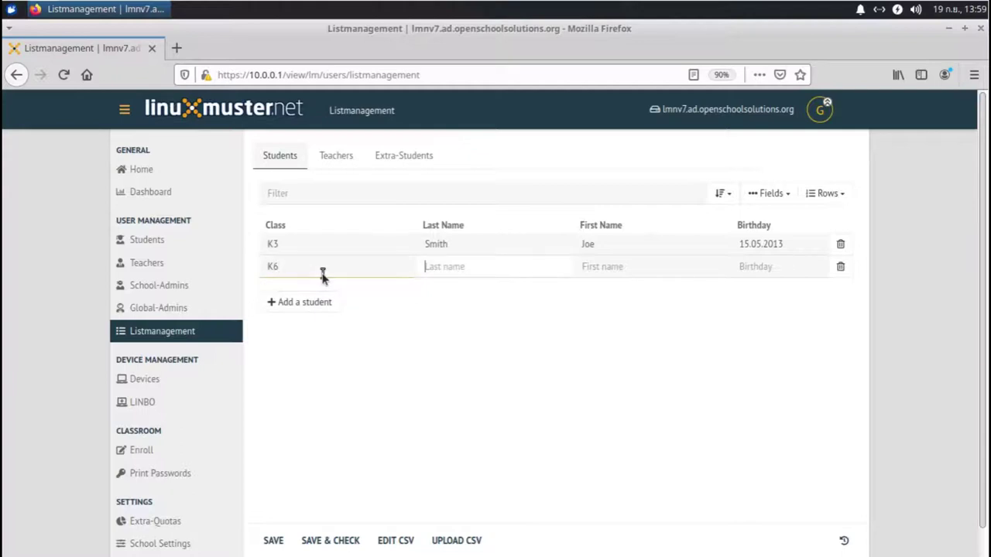
key("Tab")
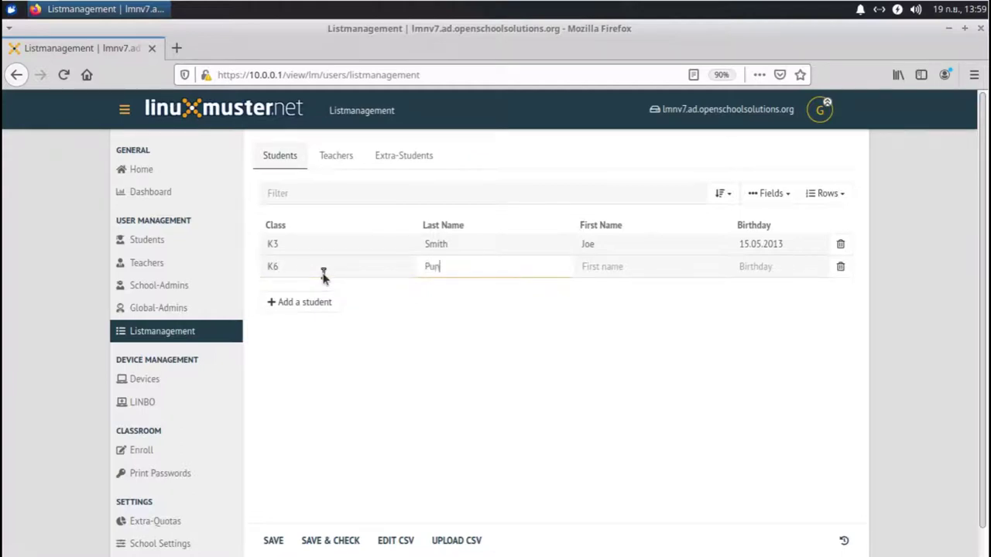
key("Tab")
key("shift+Tab")
key("Tab")
type("M")
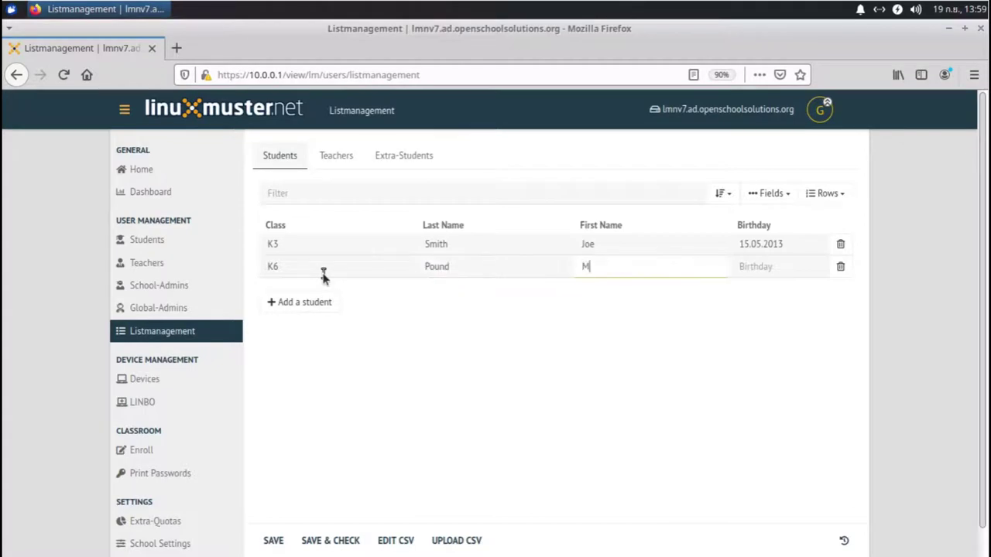
key("Tab")
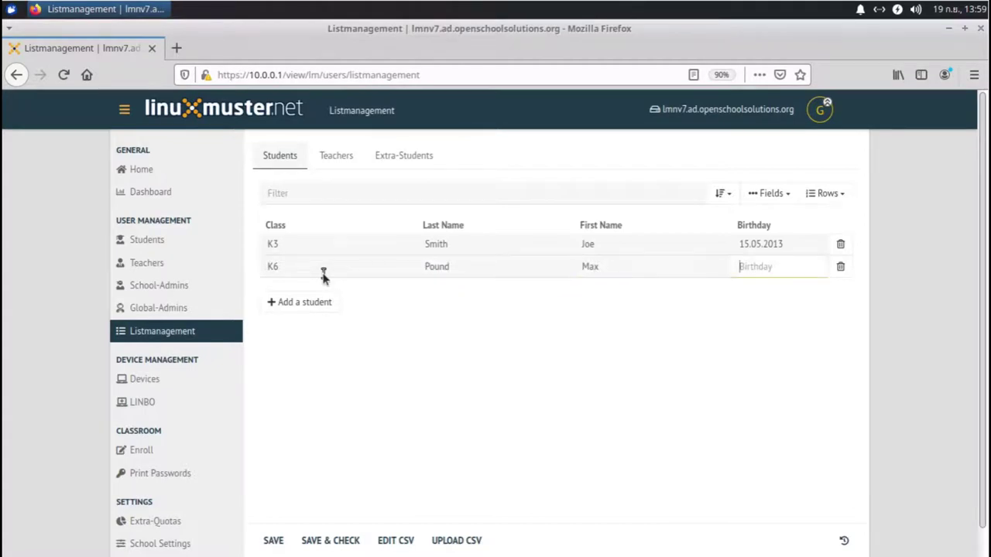
type("1")
type("3.03.")
type("201")
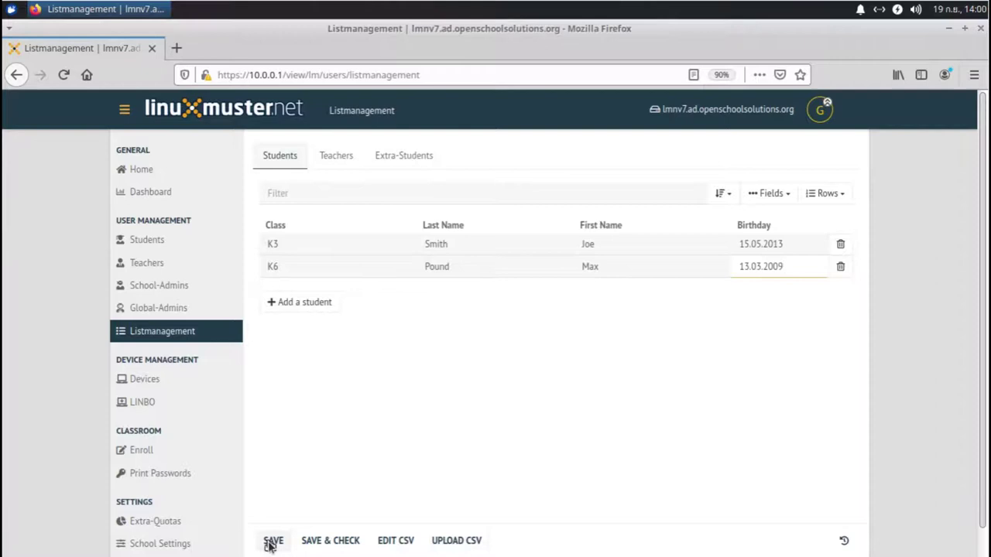
left_click(271, 542)
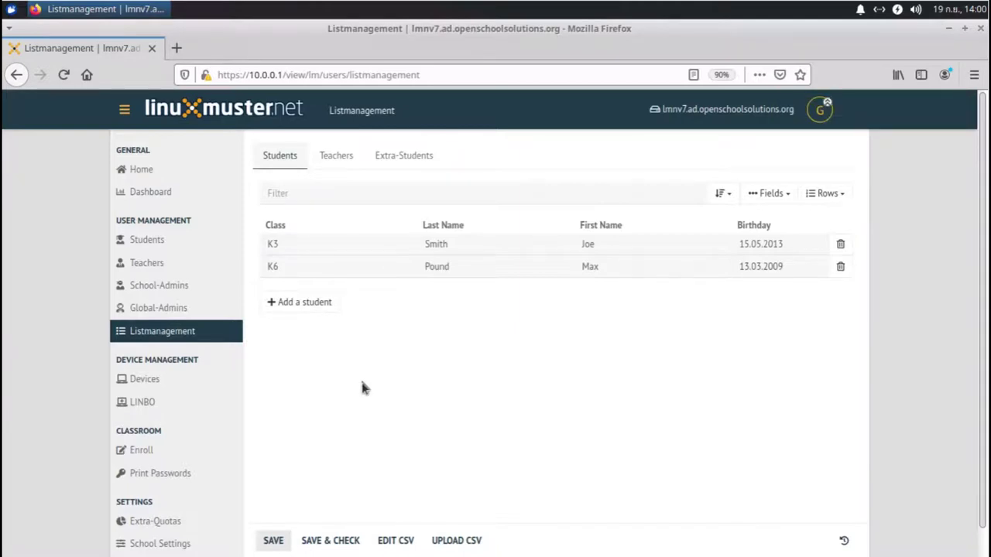
Step: Check the saved student list and apply it, creating both students (2 users added)
left_click(324, 541)
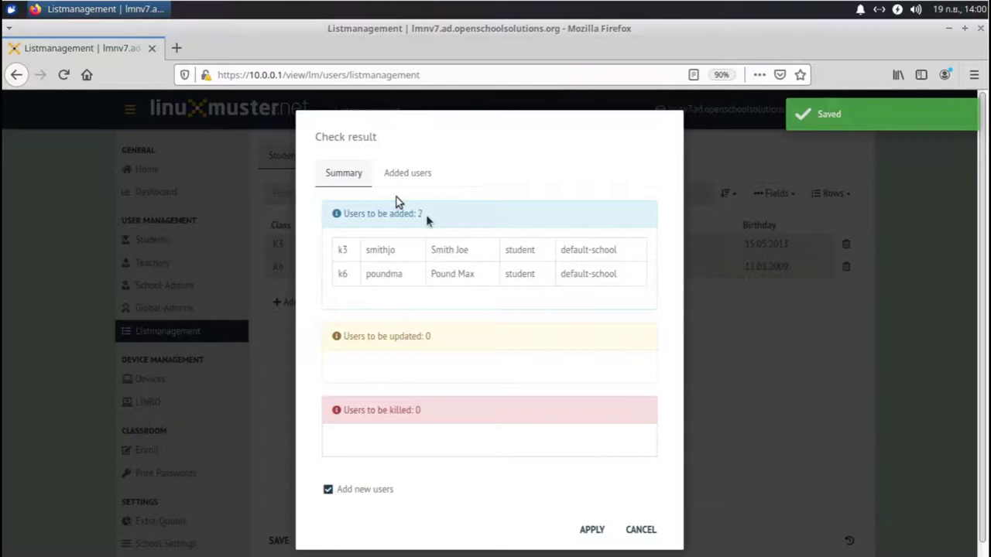
left_click(590, 529)
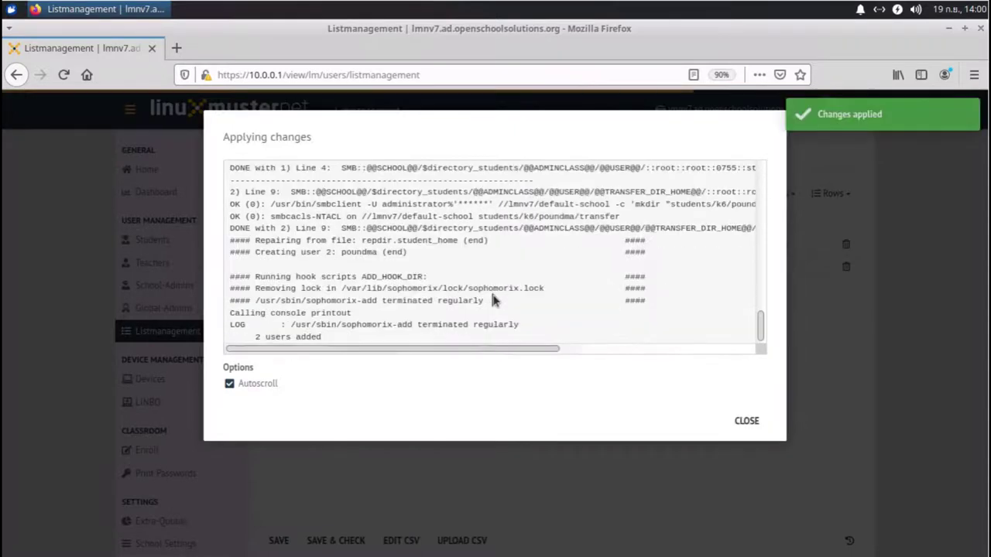
left_click(747, 422)
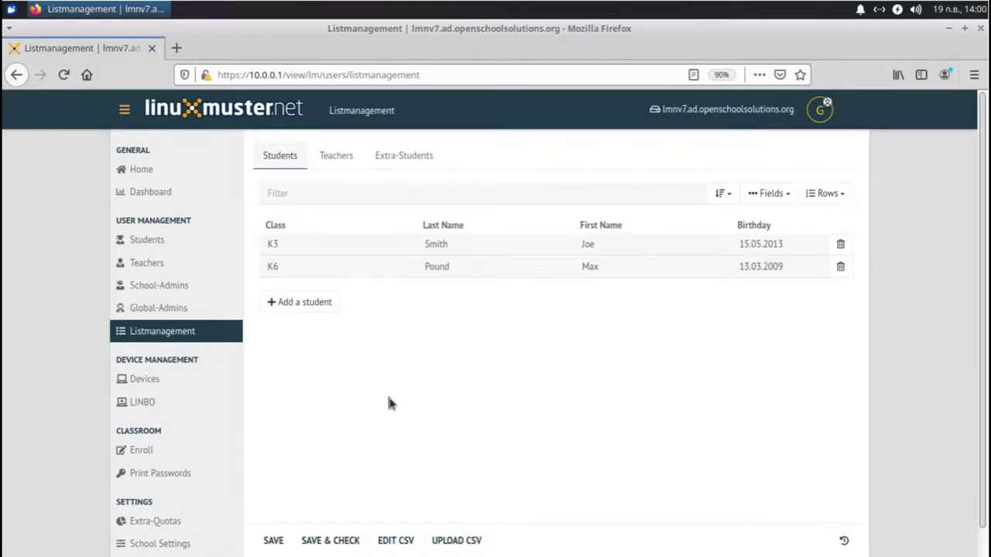
Step: Add a teacher row with last name, first name, birthday 31.12.1978 and login
left_click(332, 158)
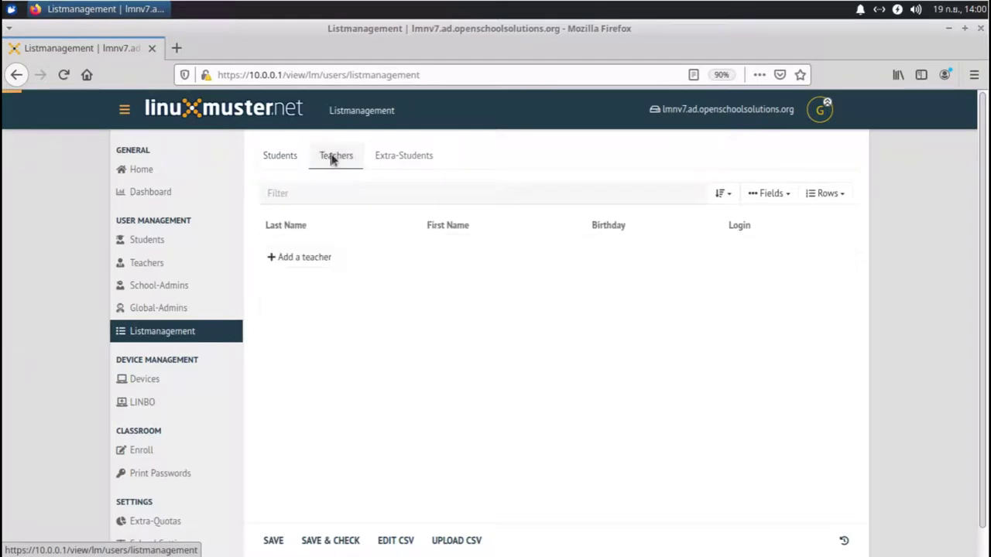
left_click(292, 263)
left_click(294, 244)
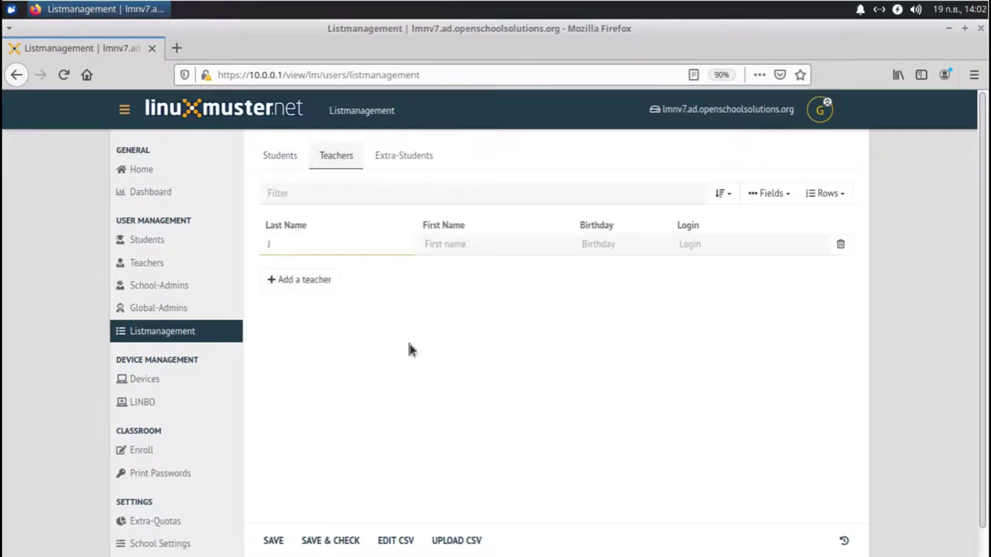
key("Tab")
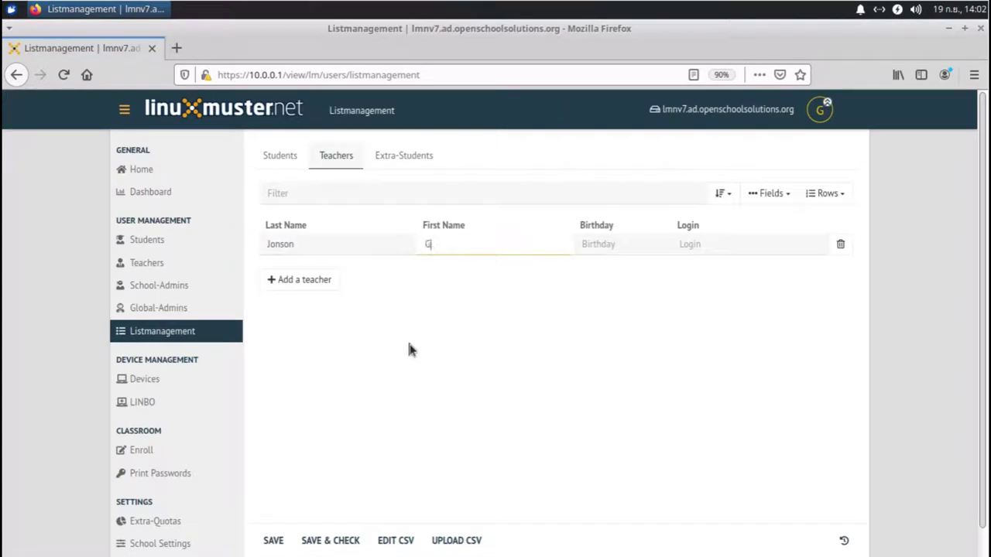
key("Tab")
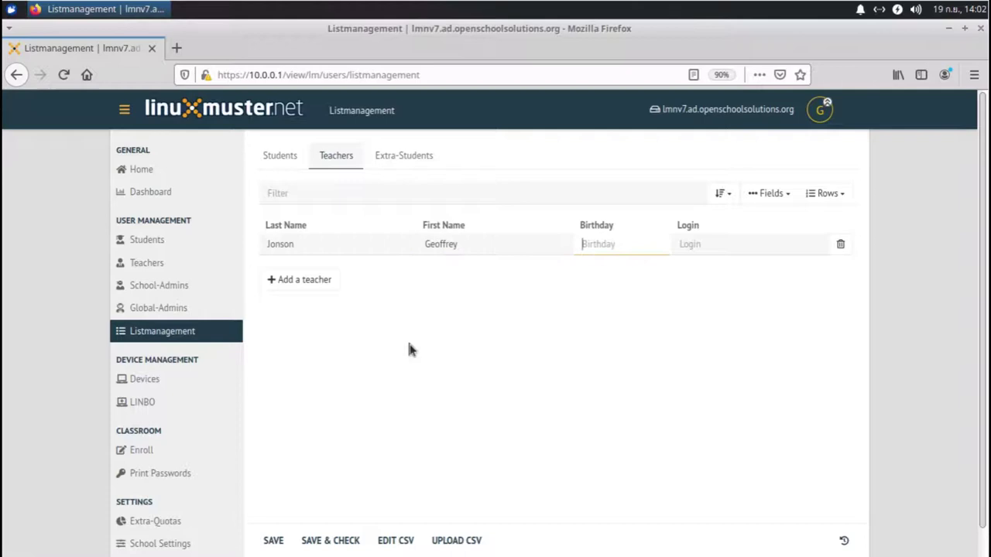
type("31.12.1978")
key("Tab")
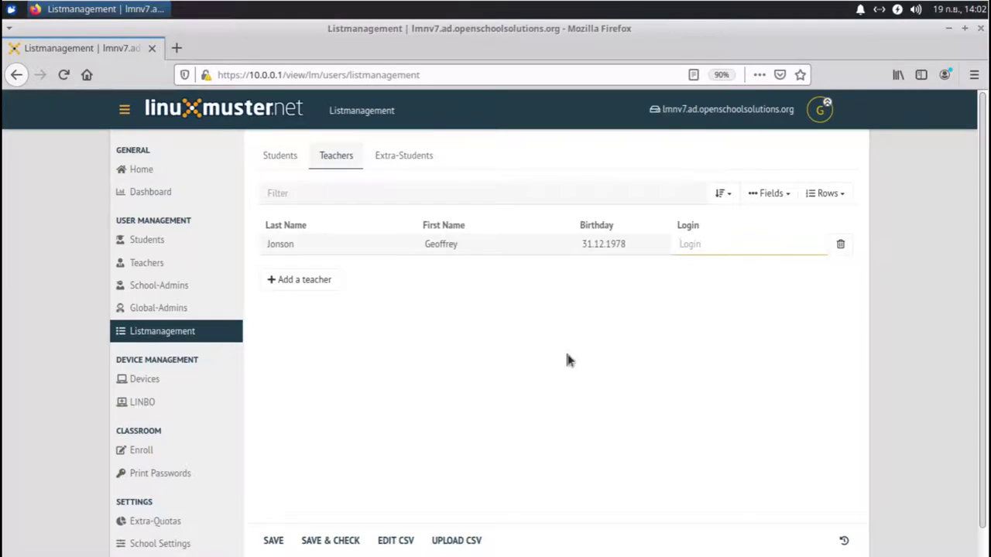
Step: Save and check the teacher list, then apply it to create the teacher account
left_click(326, 544)
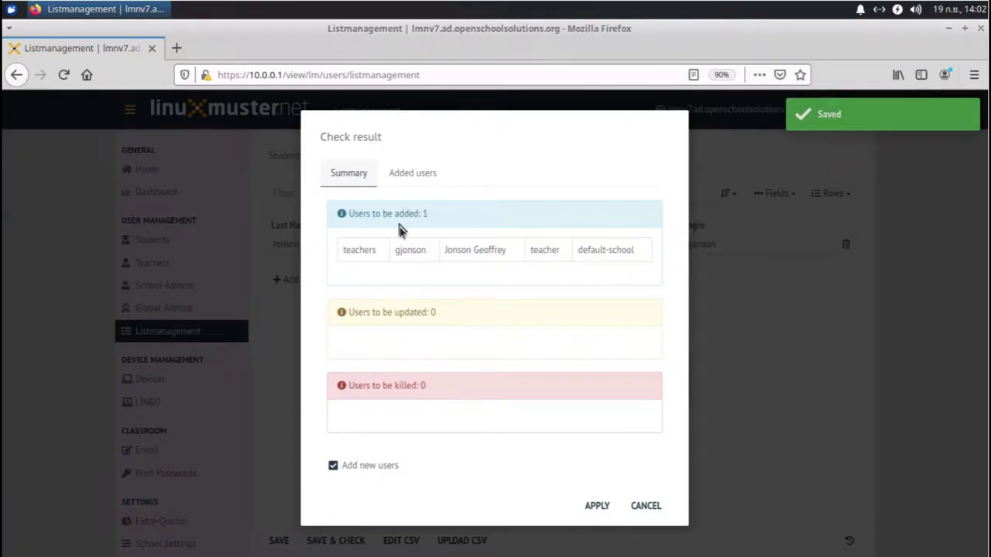
left_click(603, 506)
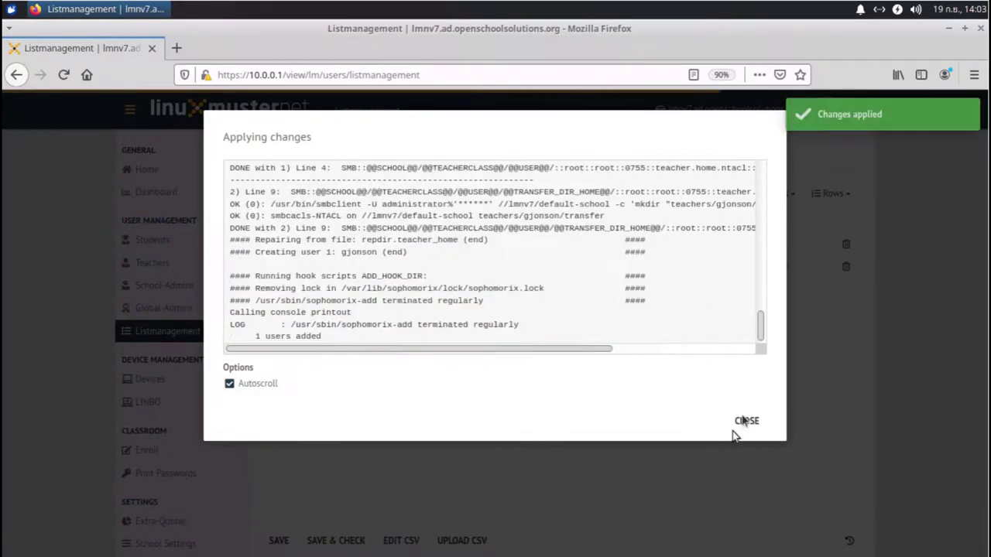
left_click(746, 420)
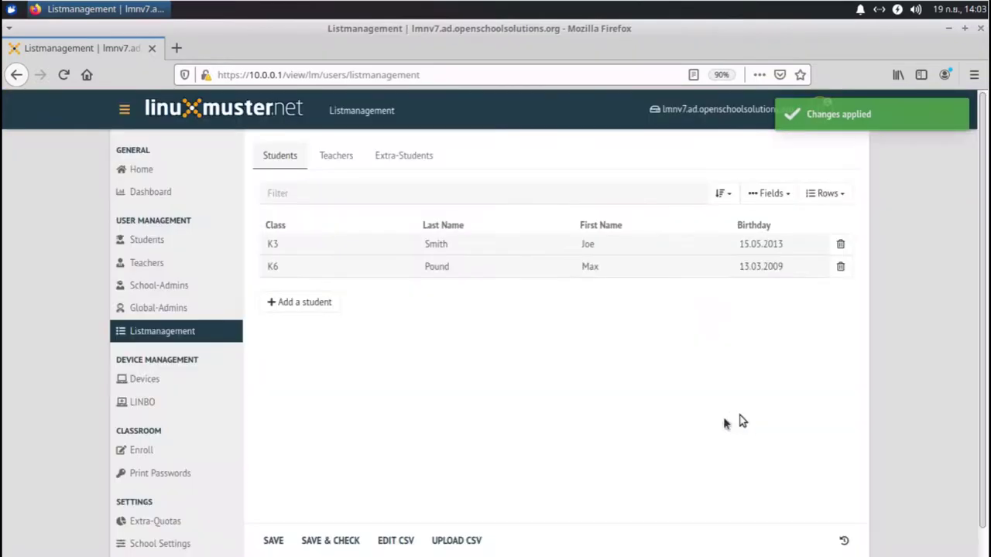
left_click(395, 156)
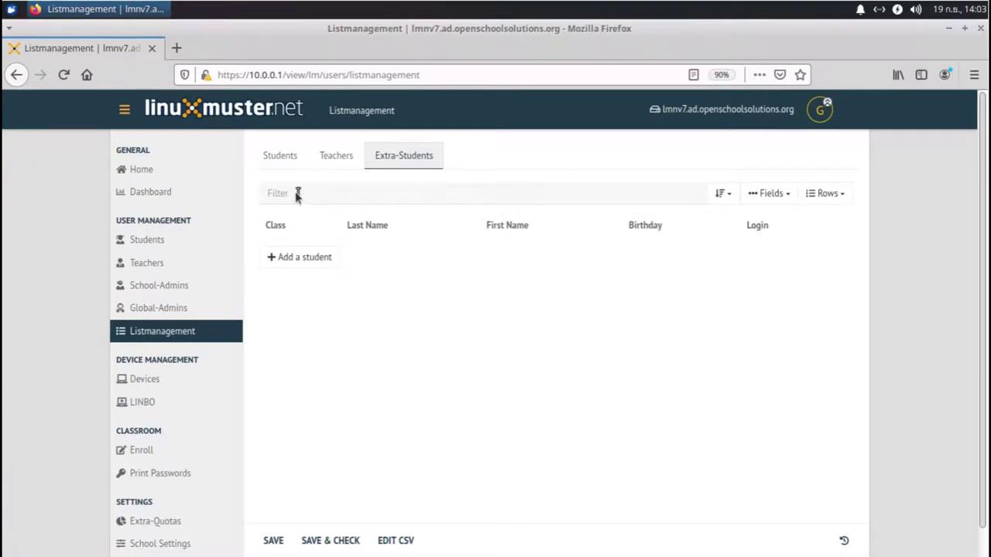
left_click(321, 165)
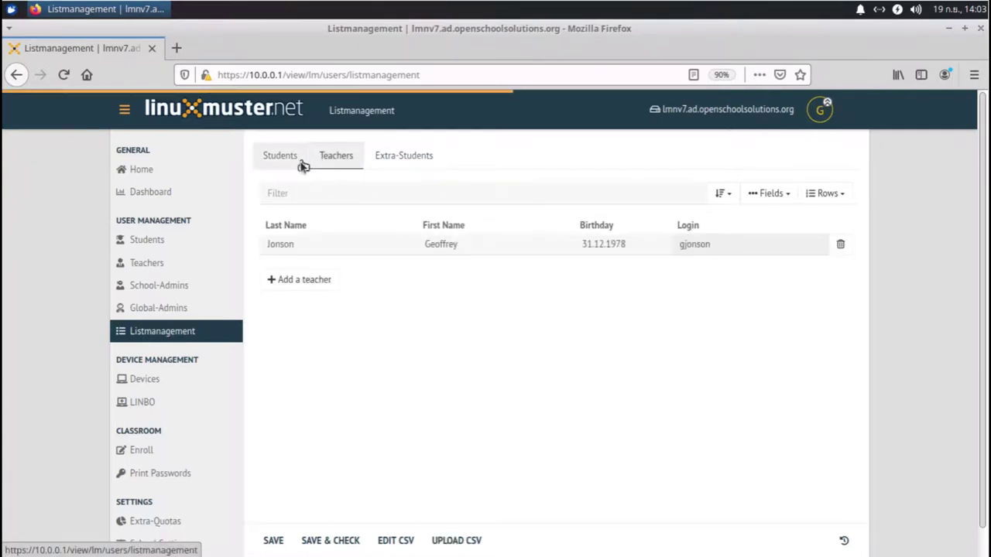
left_click(288, 162)
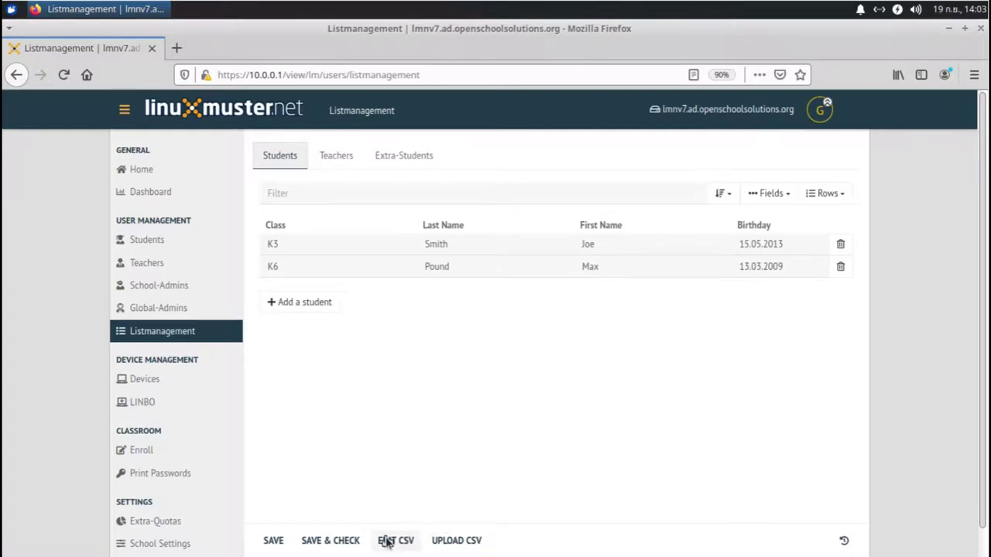
Step: In the student CSV, add a third line for a K4 student born 14.09.2012
left_click(387, 541)
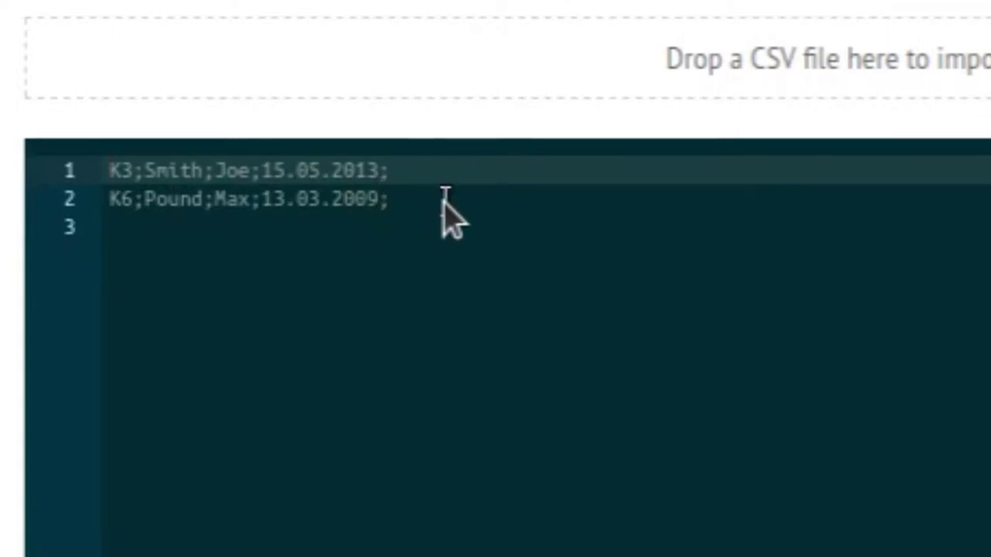
left_click(408, 329)
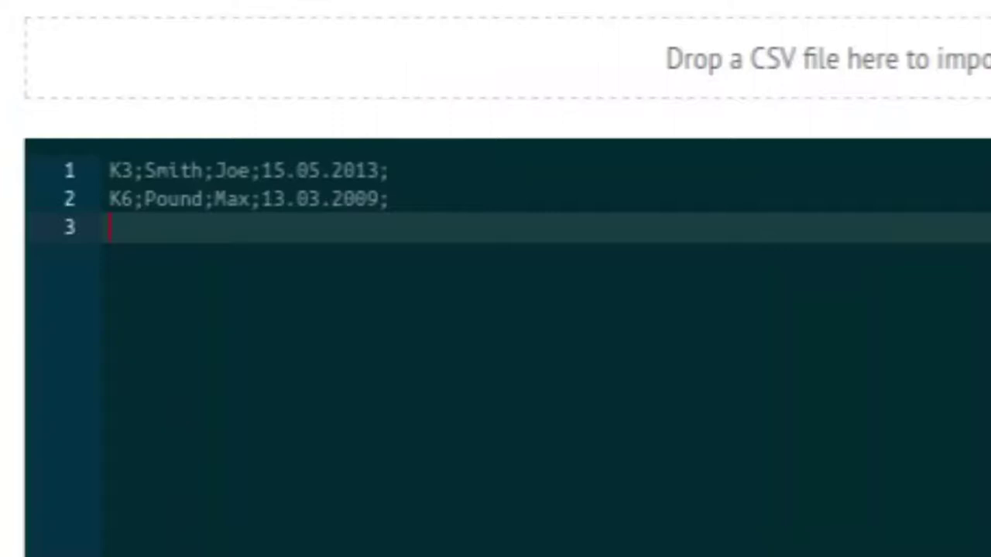
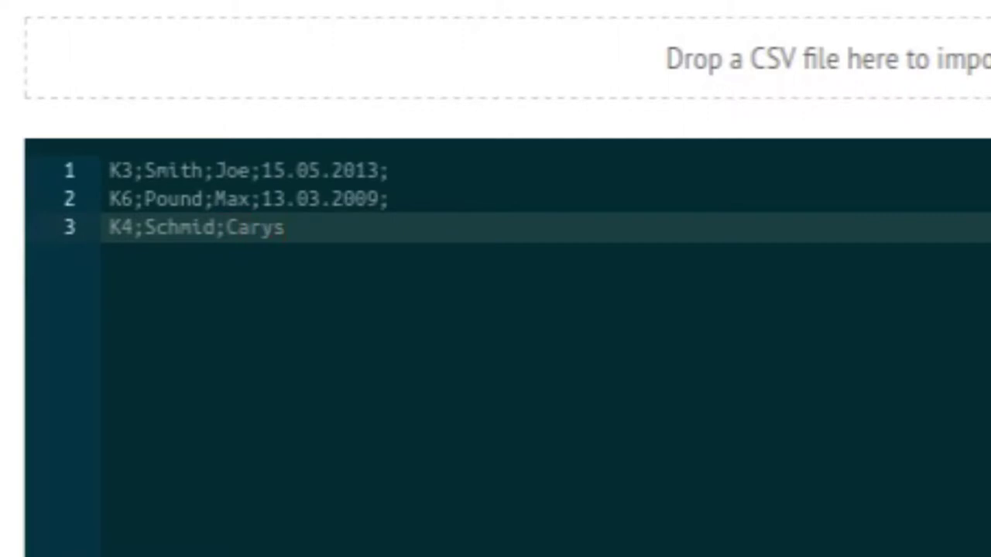
type(";14.09.2012")
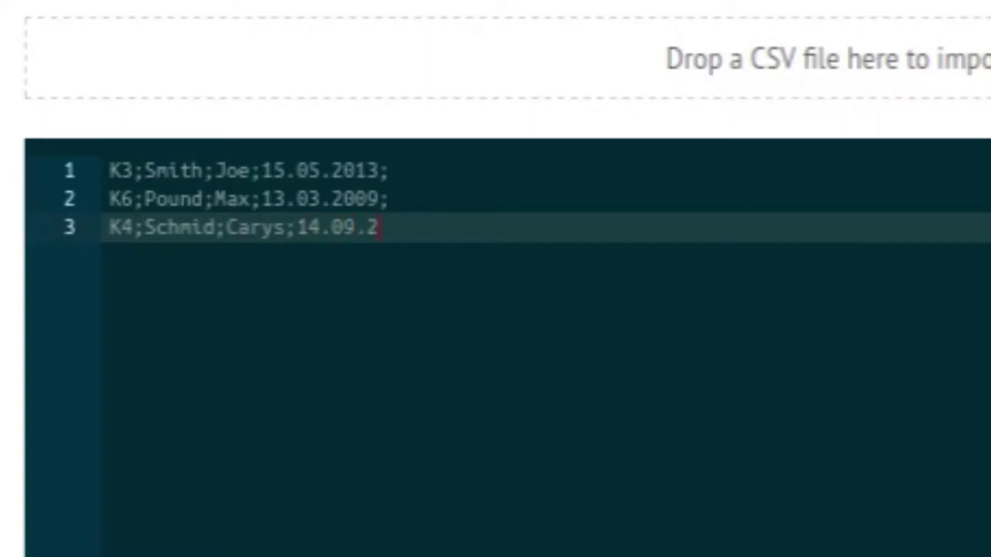
type(";")
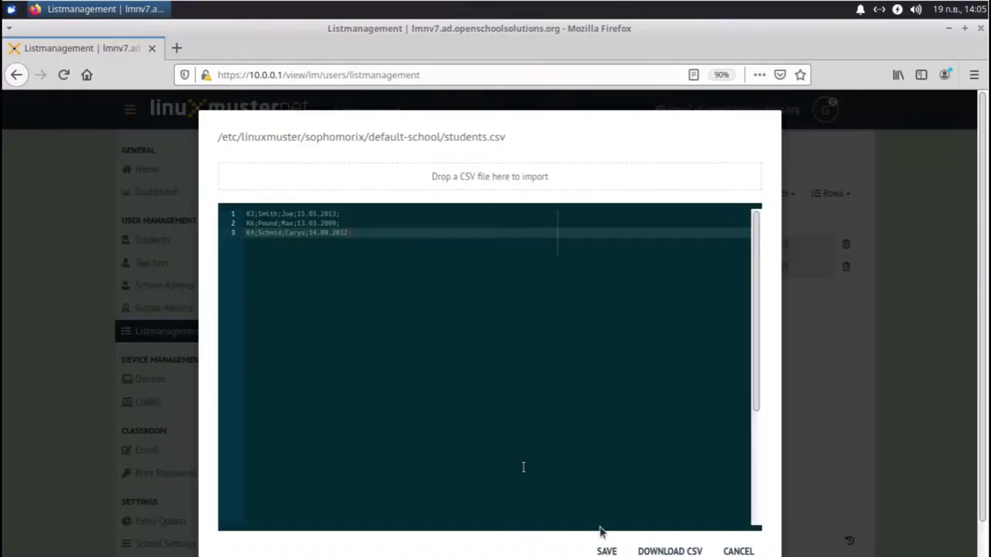
Step: Save the edited CSV and apply it to create the new student account
left_click(606, 551)
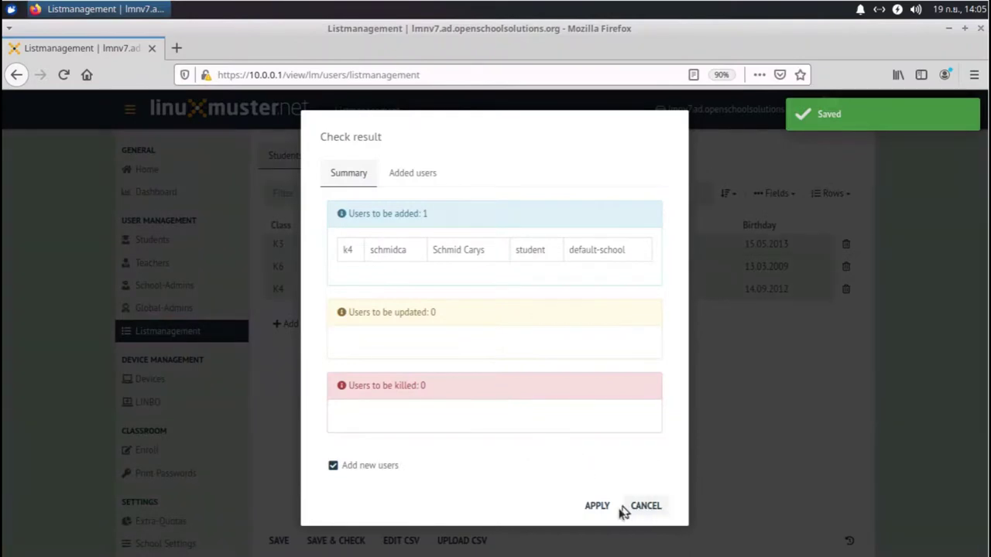
left_click(601, 510)
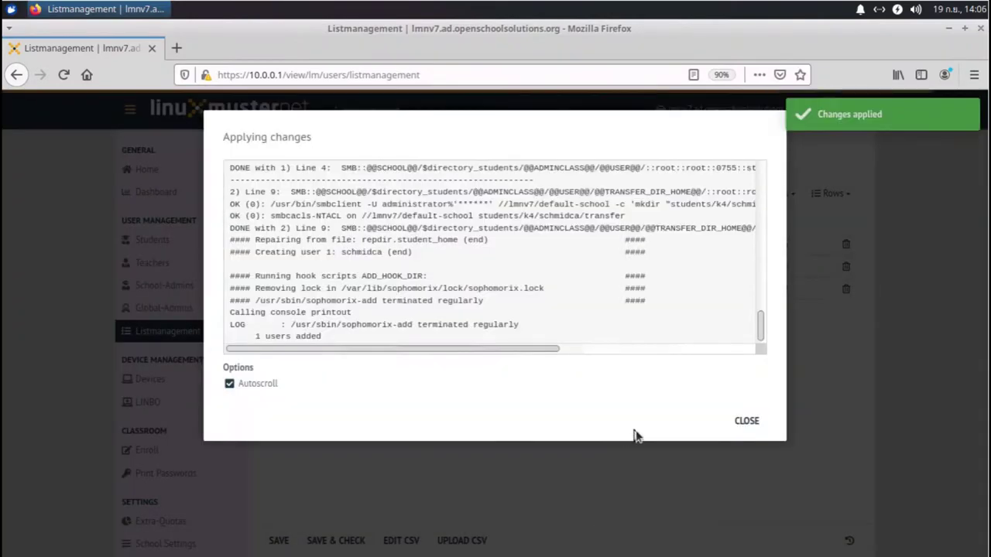
left_click(748, 424)
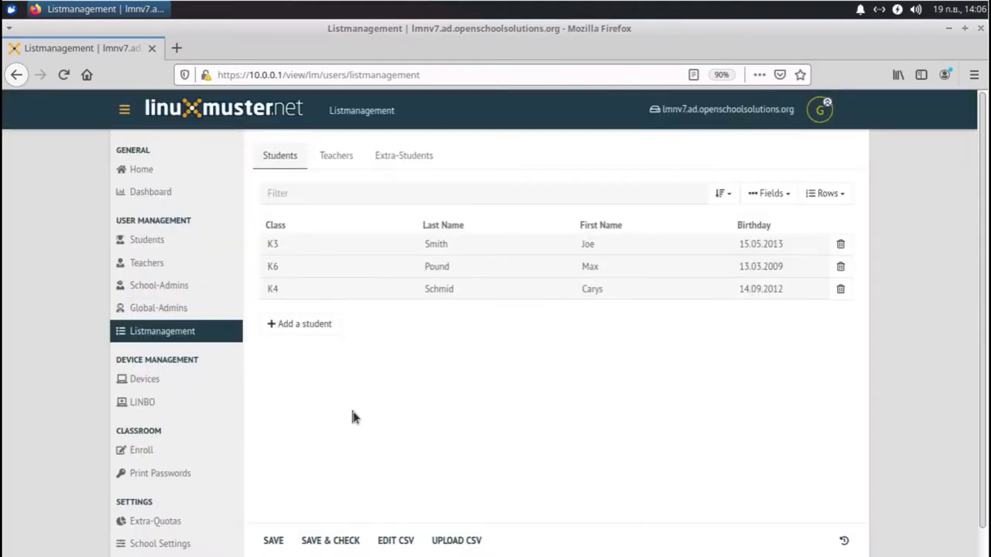
left_click(455, 541)
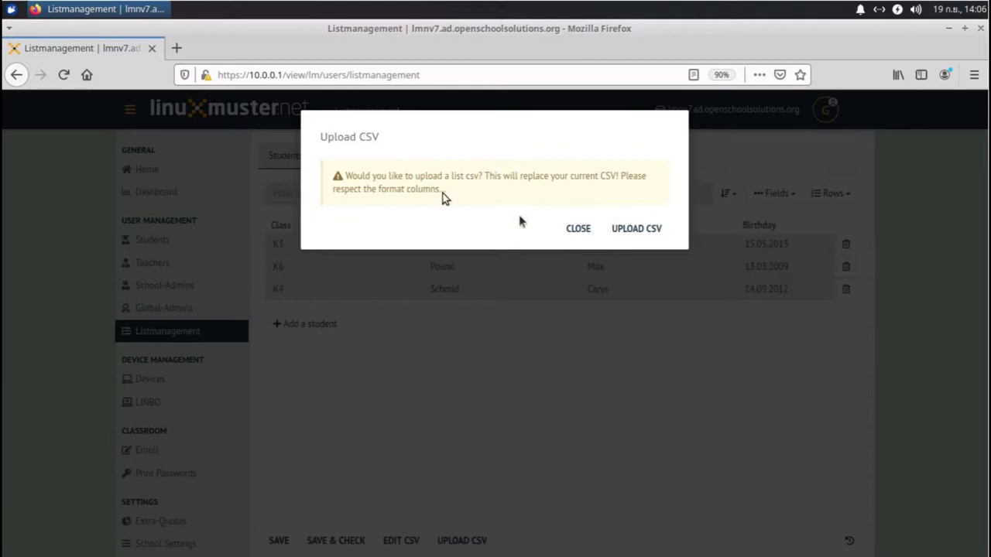
left_click(577, 230)
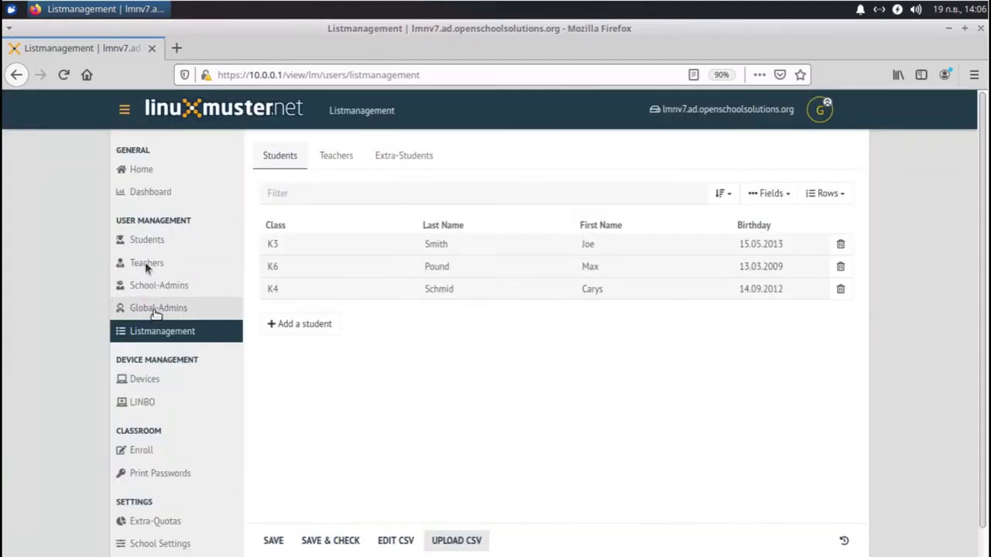
Step: Open the Students list and view the first student's initial password
left_click(146, 240)
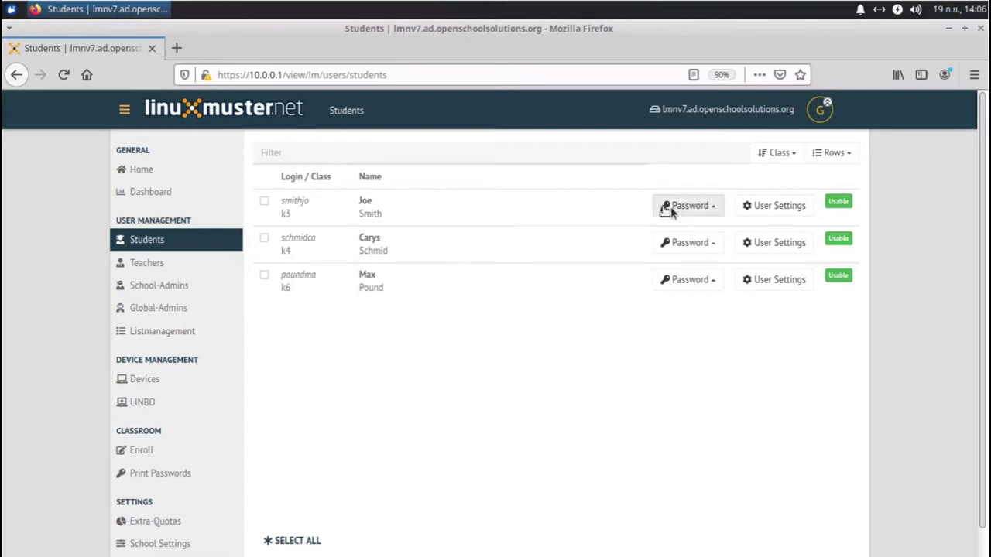
left_click(694, 207)
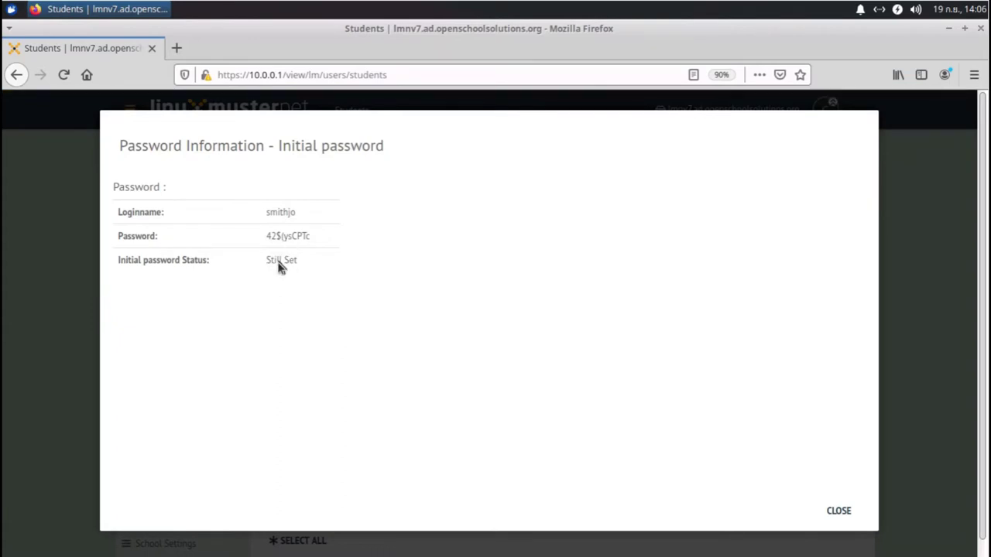
left_click(839, 512)
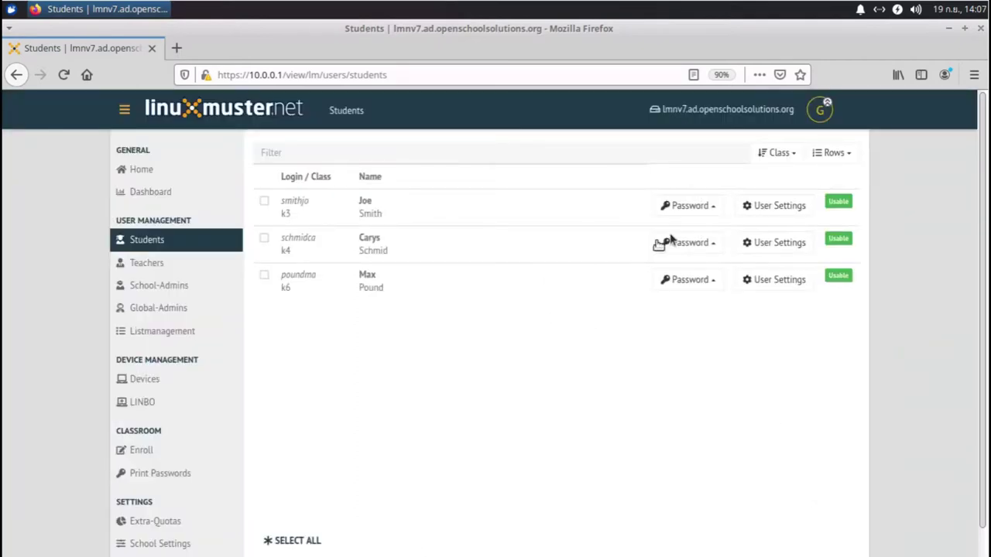
Step: Select all three students and give them one shared custom password
left_click(265, 206)
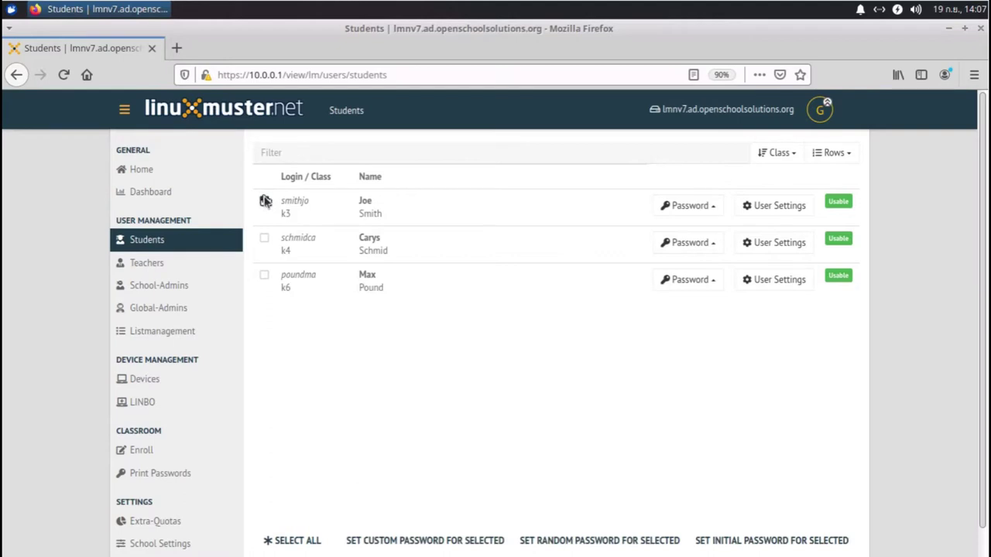
left_click(266, 240)
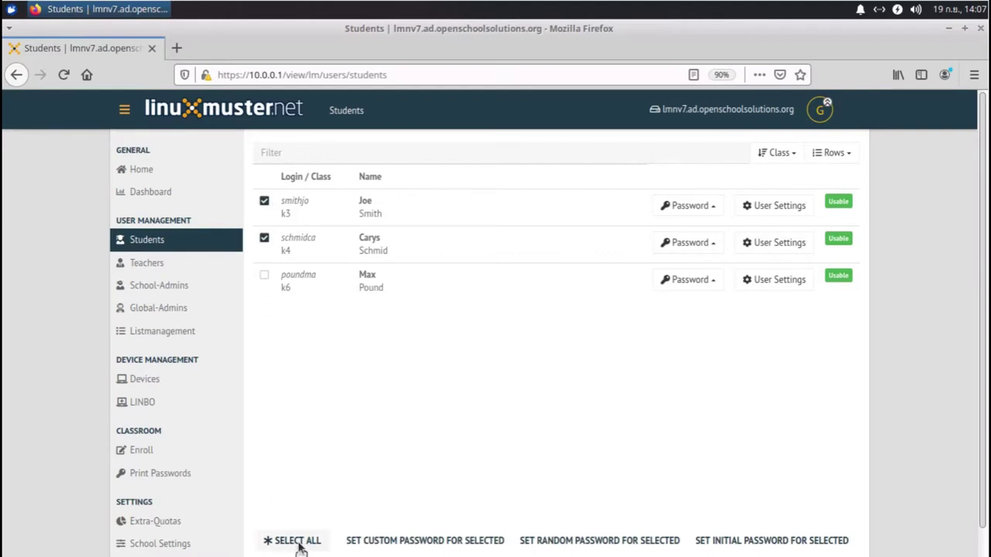
left_click(297, 541)
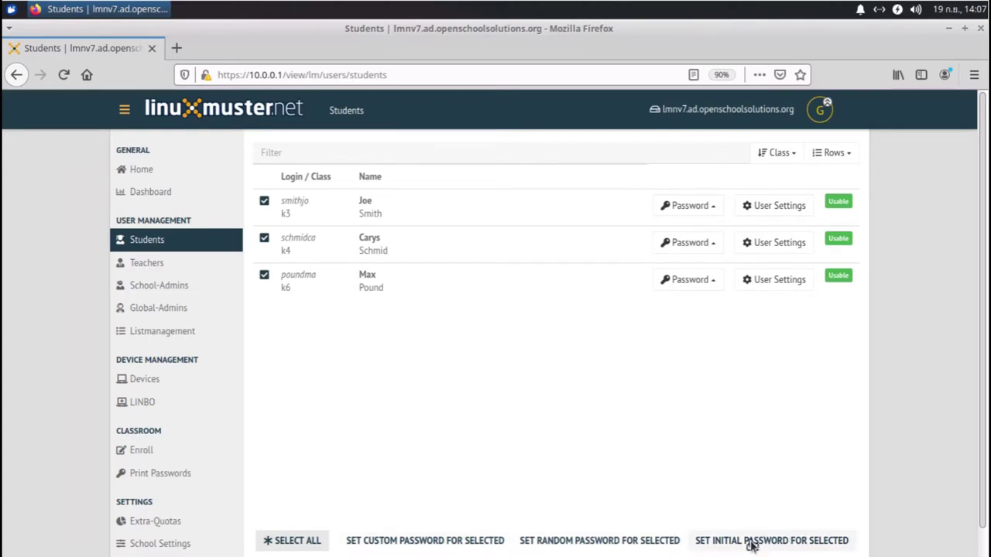
left_click(403, 545)
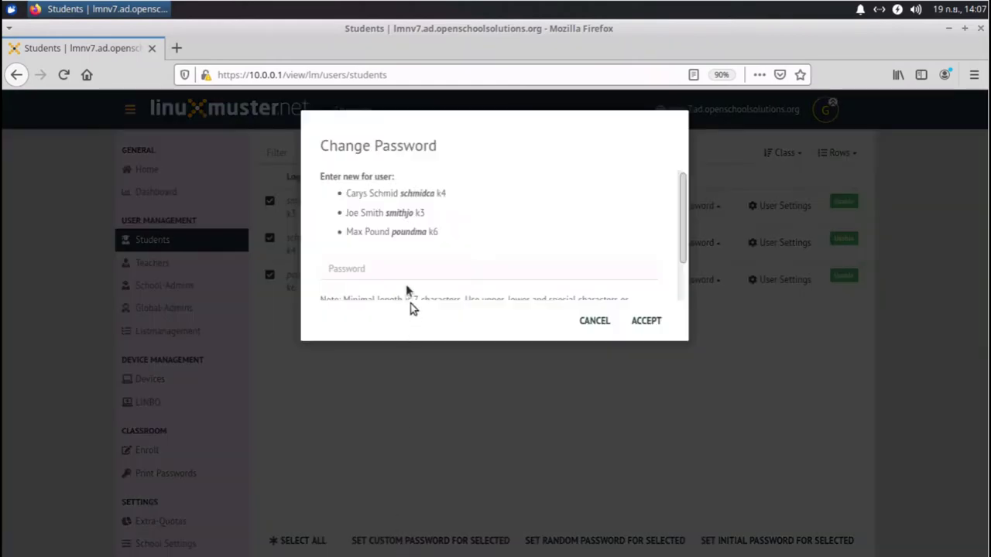
scroll(426, 220, "down", 2)
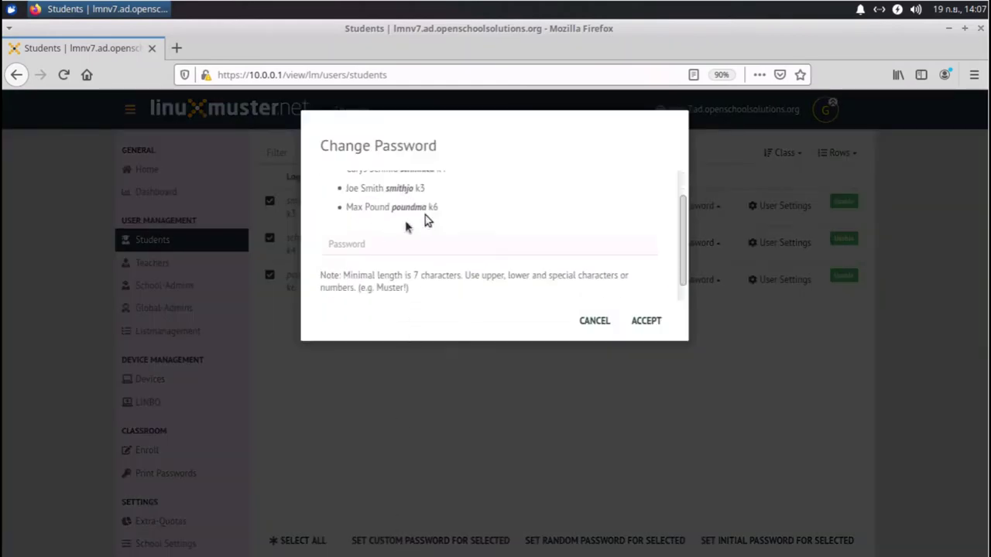
left_click(371, 236)
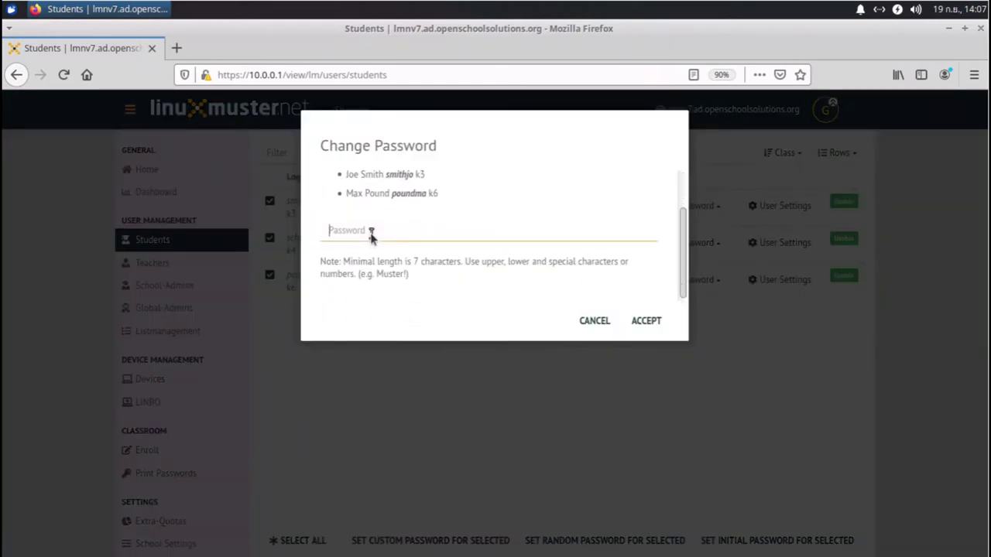
type("••")
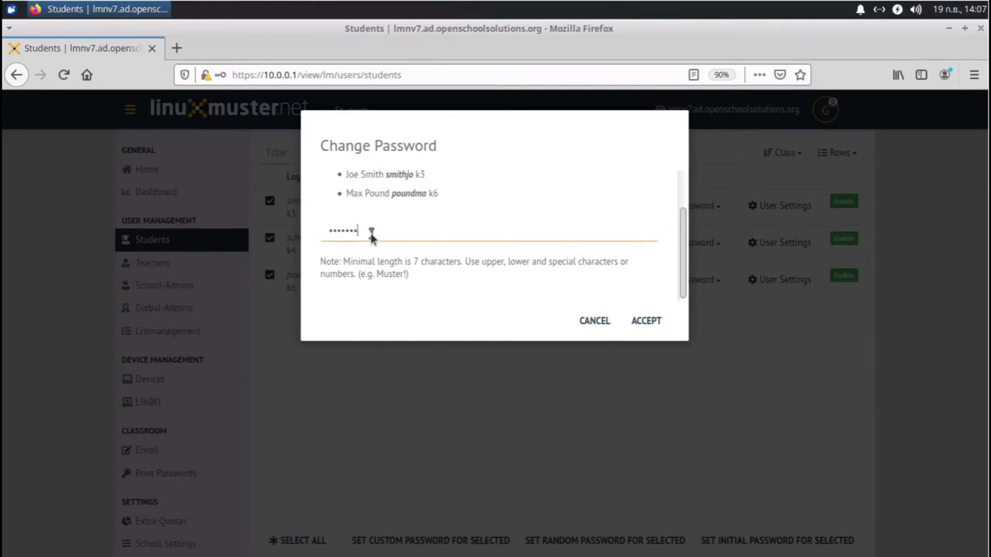
left_click(645, 320)
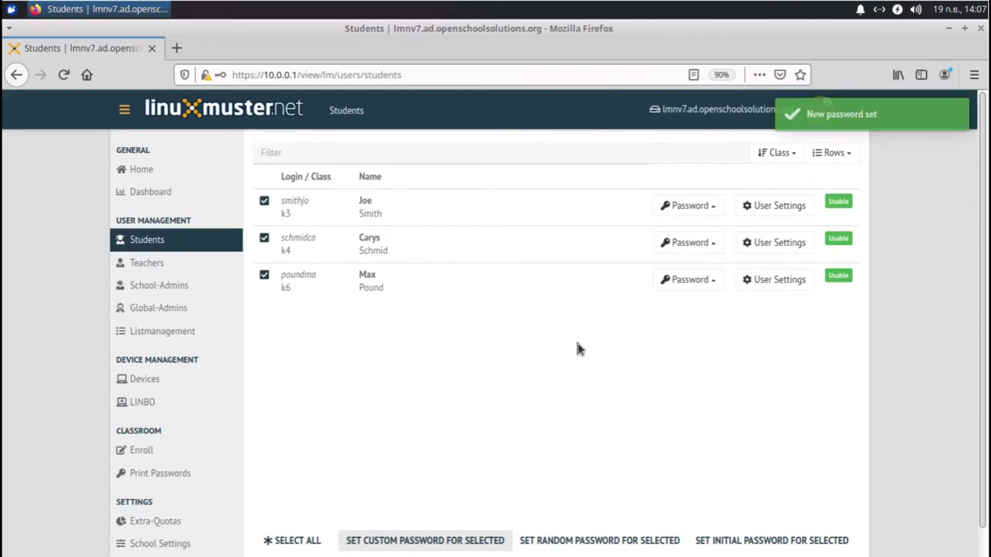
left_click(689, 206)
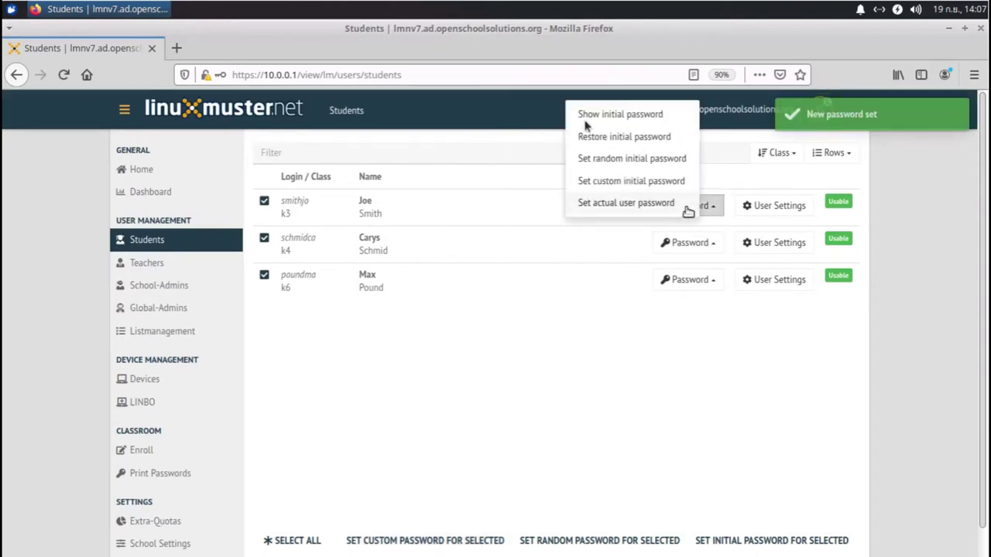
left_click(586, 118)
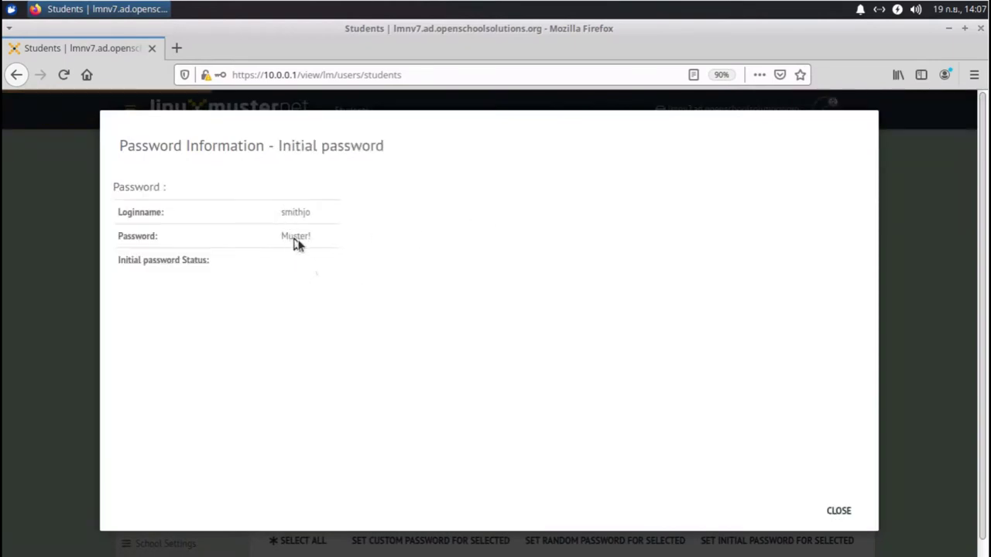
left_click(848, 513)
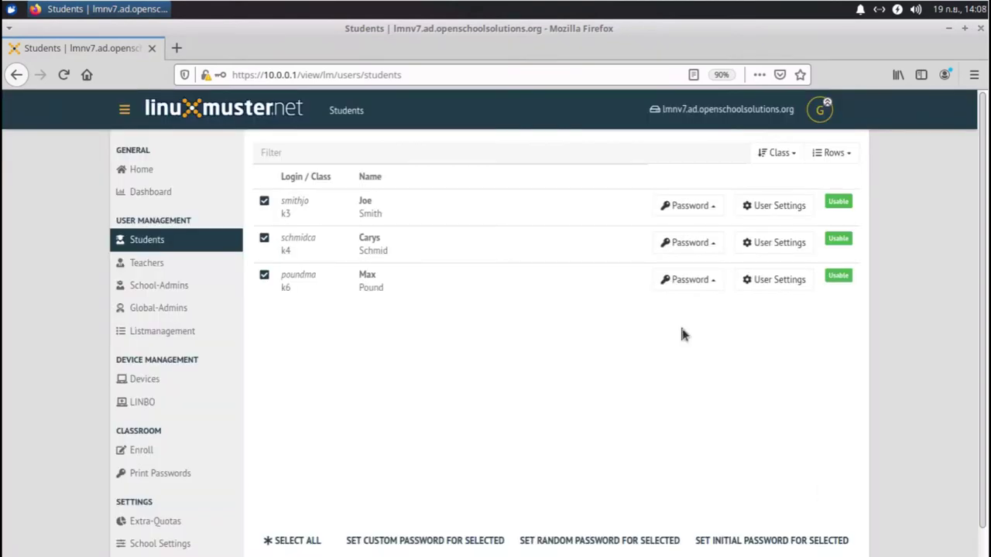
left_click(708, 207)
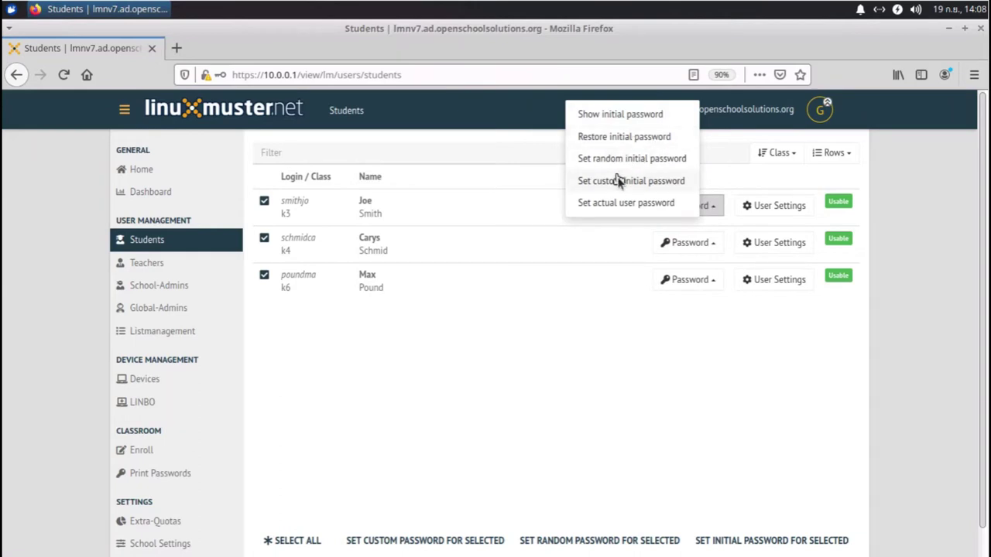
left_click(635, 356)
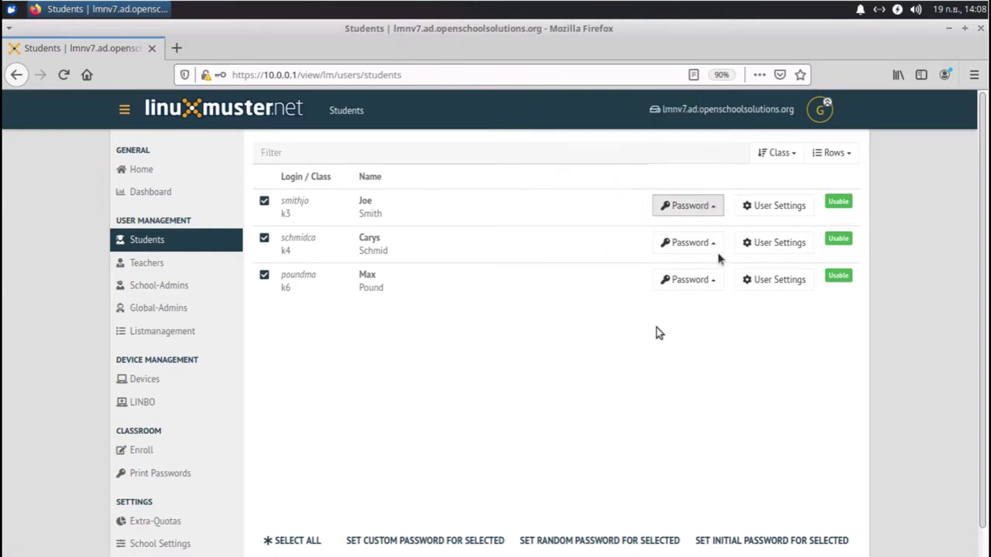
left_click(785, 212)
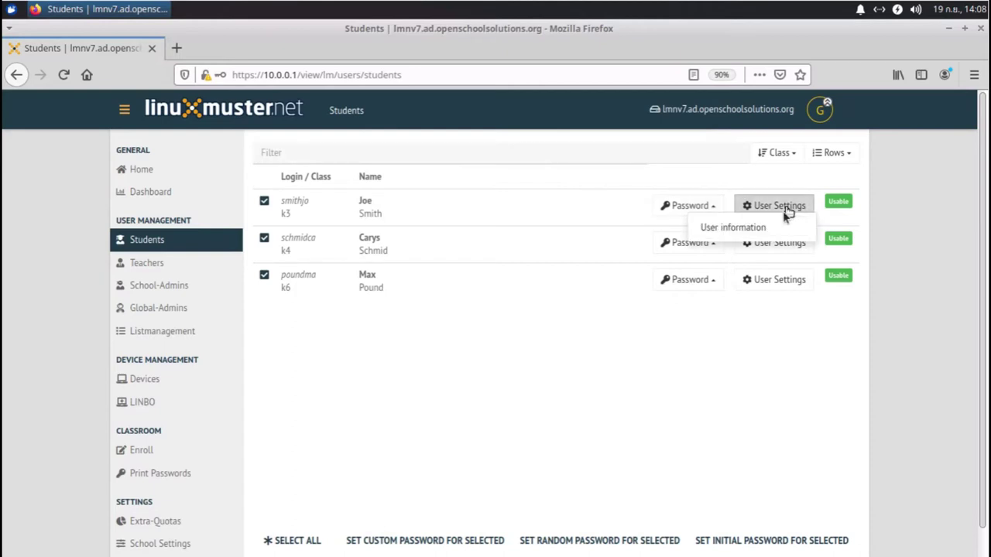
left_click(762, 226)
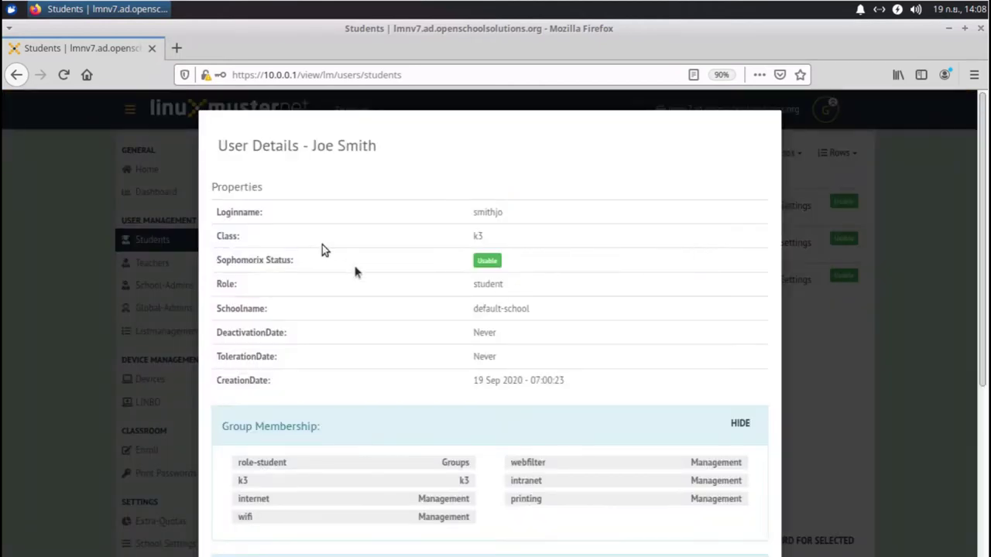
scroll(357, 277, "down", 2)
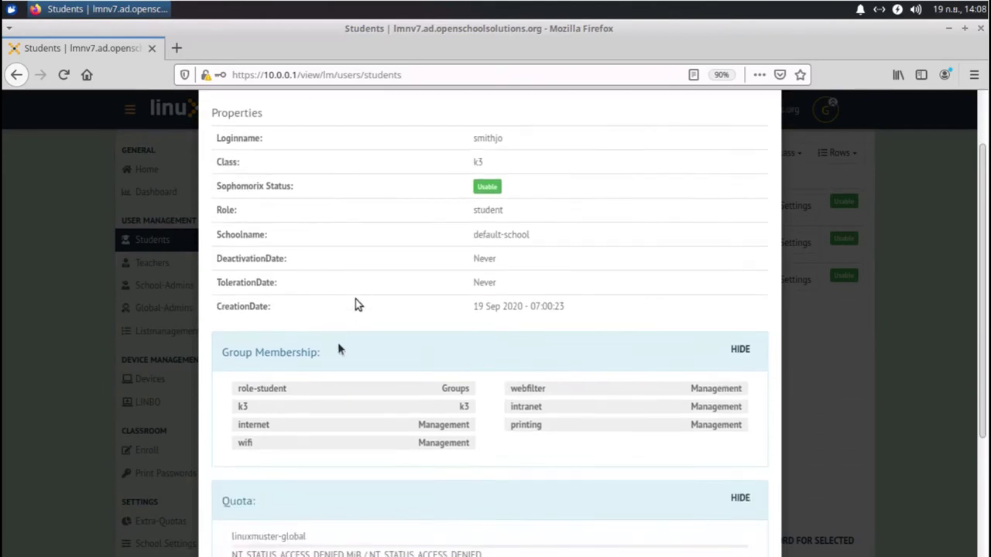
left_click(105, 256)
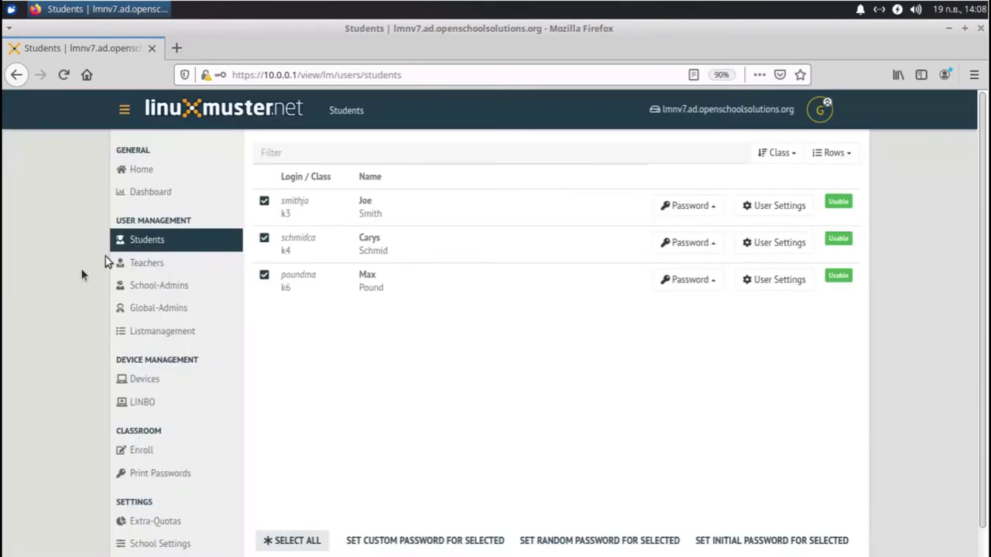
Step: Open the Teachers list and view the teacher's initial password
left_click(135, 264)
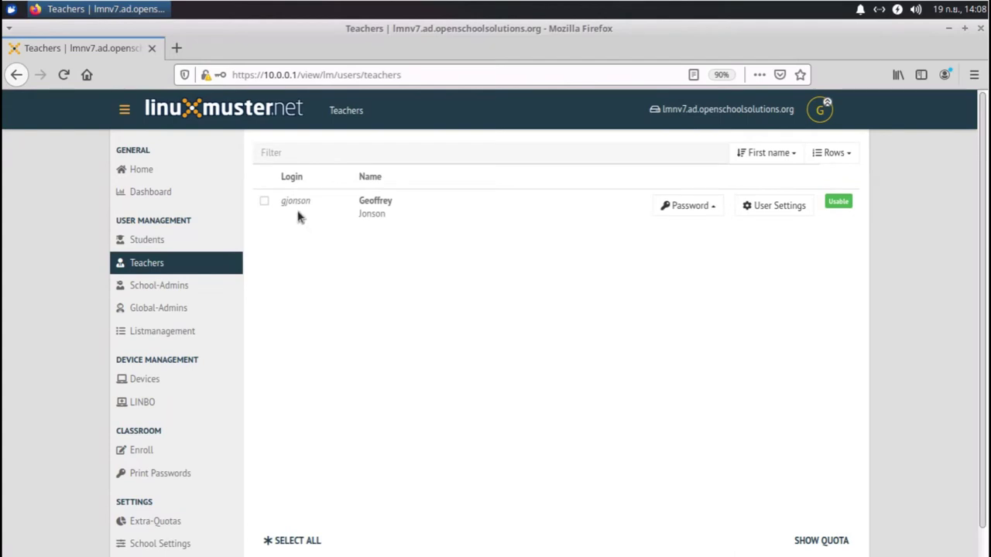
left_click(687, 209)
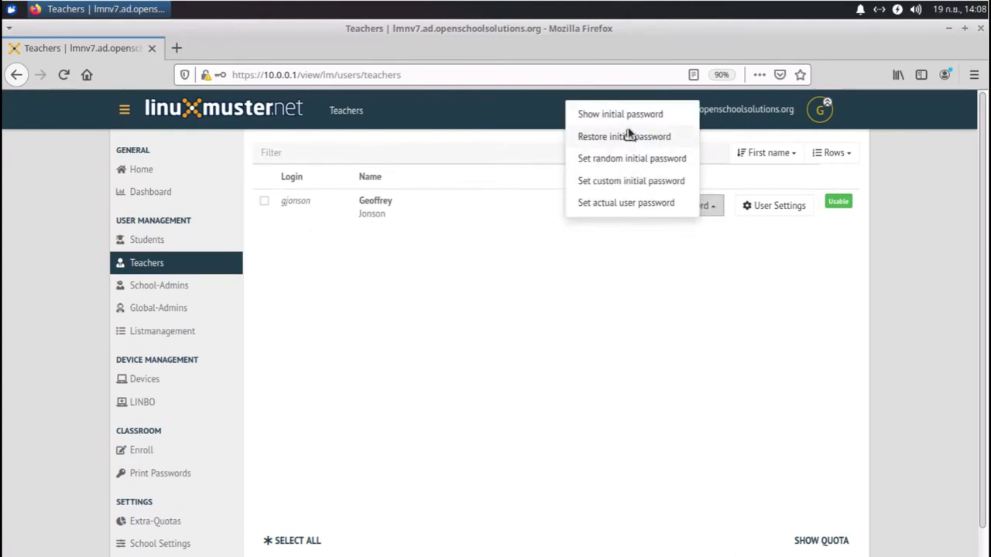
left_click(628, 116)
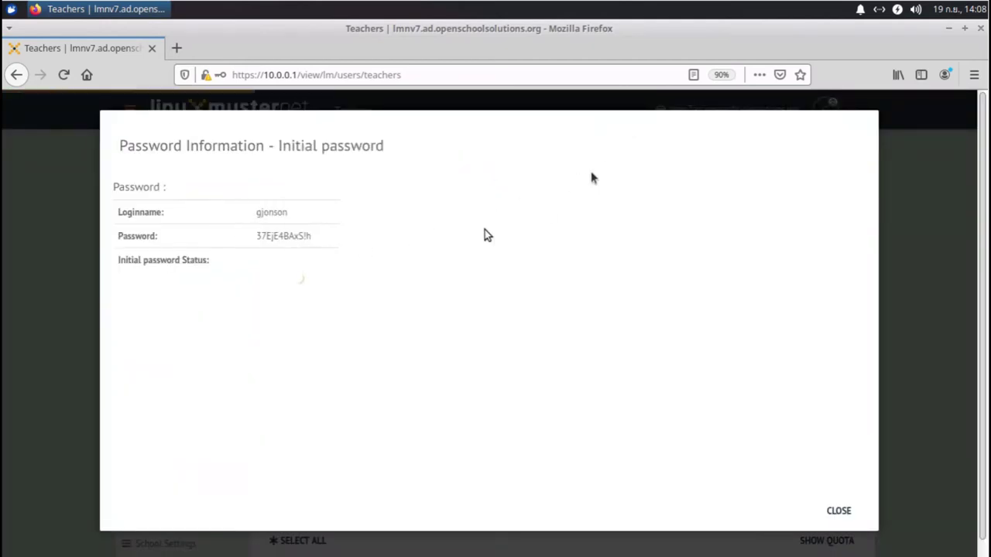
left_click(840, 513)
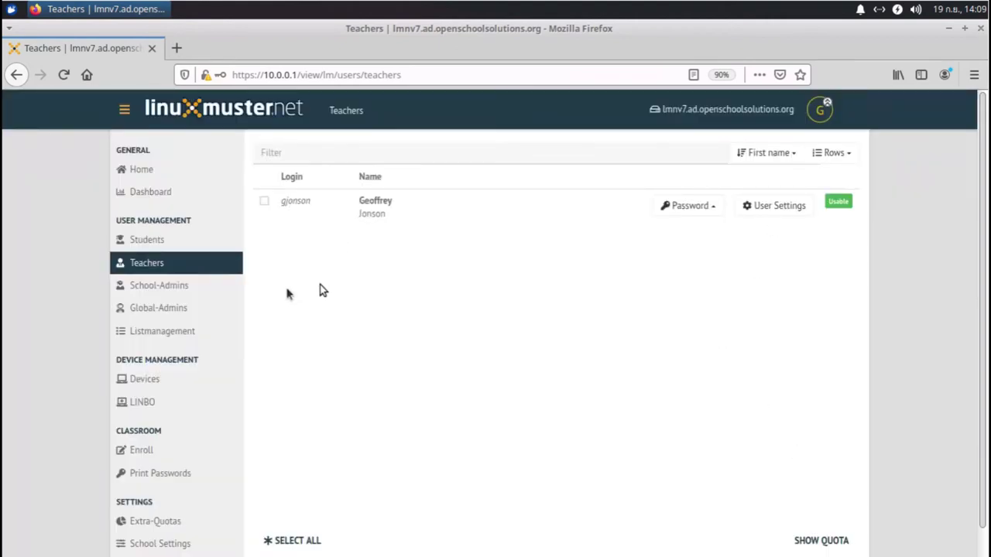
Step: Look through the Students and School-Admins lists, then open the Global-Admins list
left_click(147, 242)
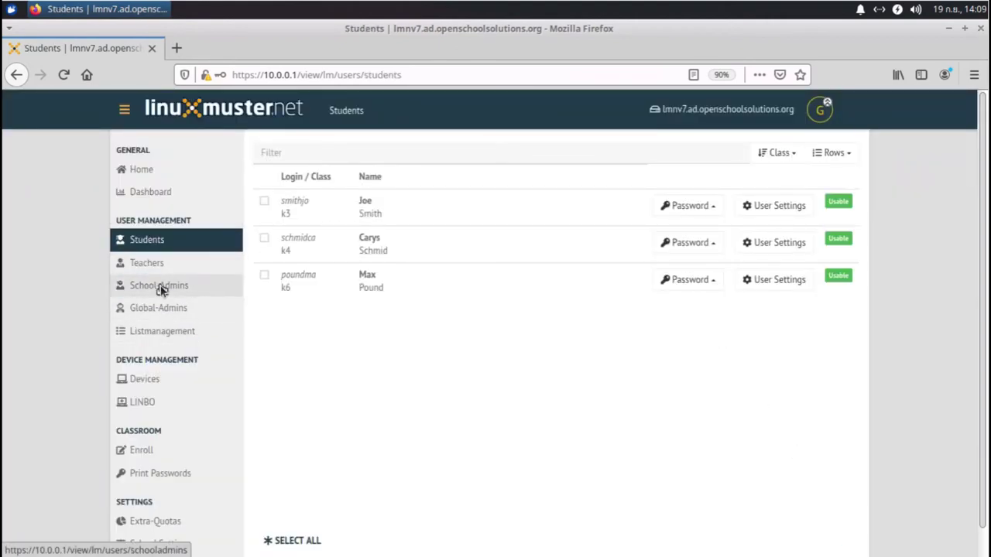
left_click(161, 288)
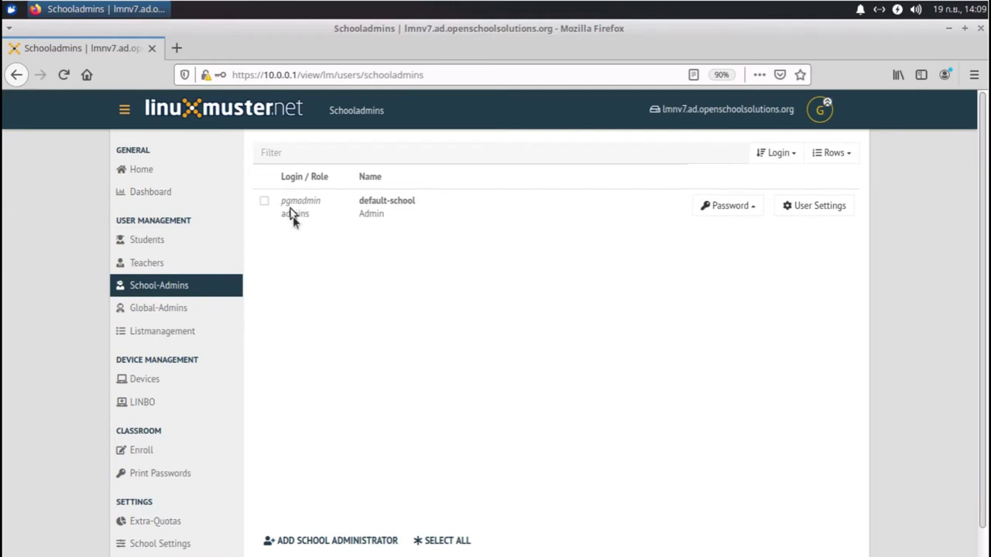
left_click(150, 308)
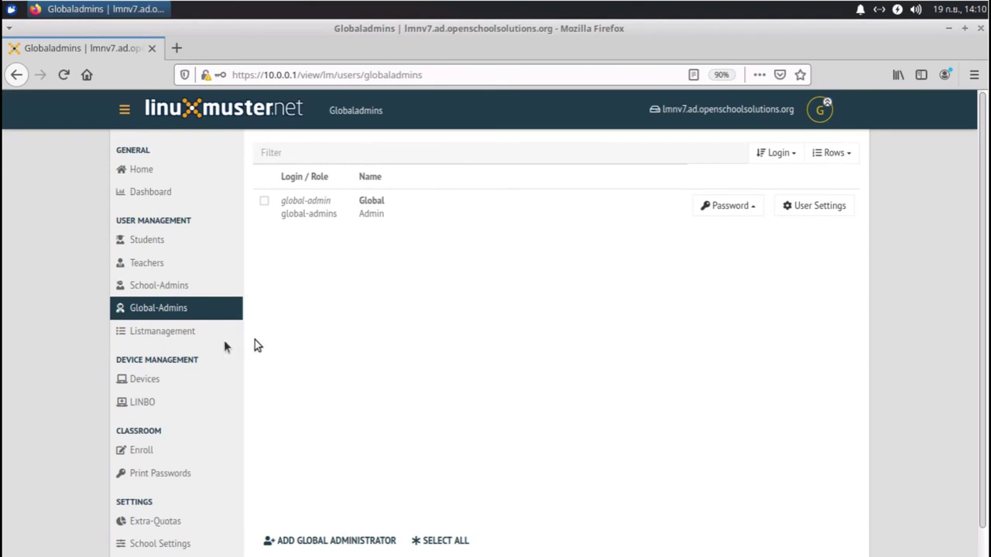
Step: Open Listmanagement to see the K3, K6 and K4 students
left_click(162, 335)
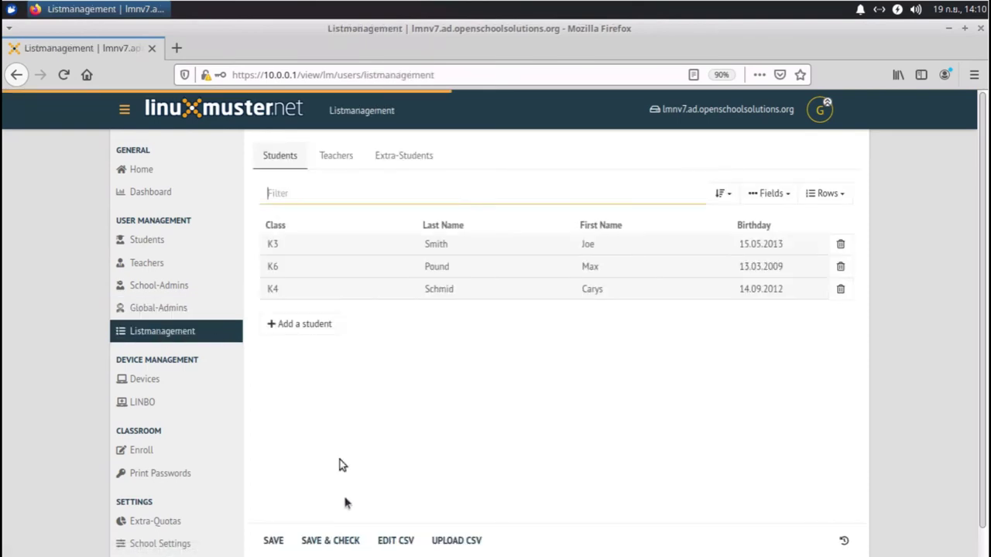